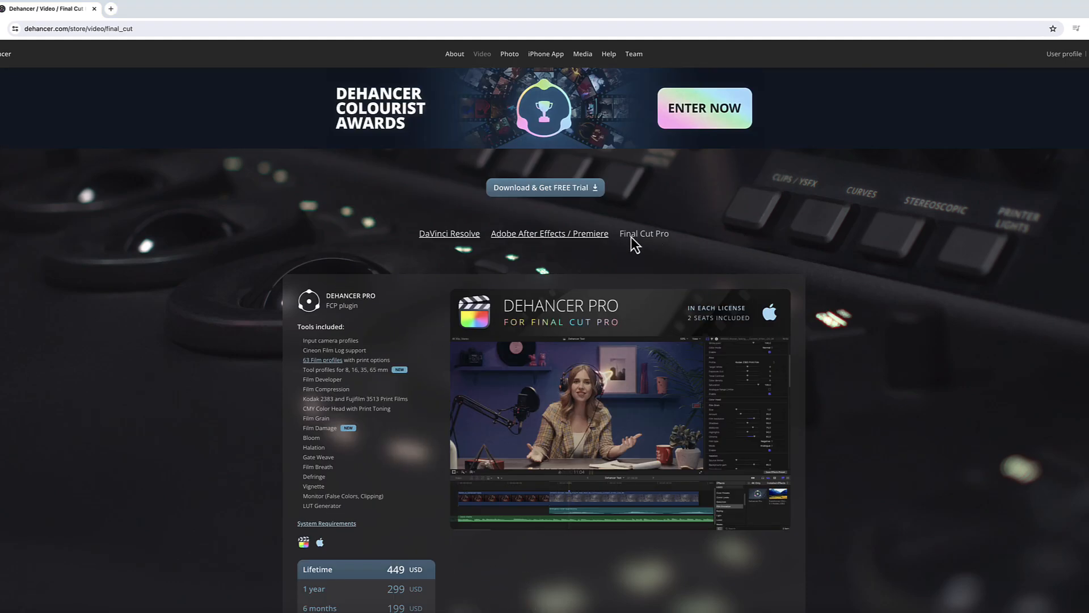
Step: Browse the Dehancer Pro product pages for Final Cut Pro, After Effects / Premiere and DaVinci Resolve
left_click(565, 234)
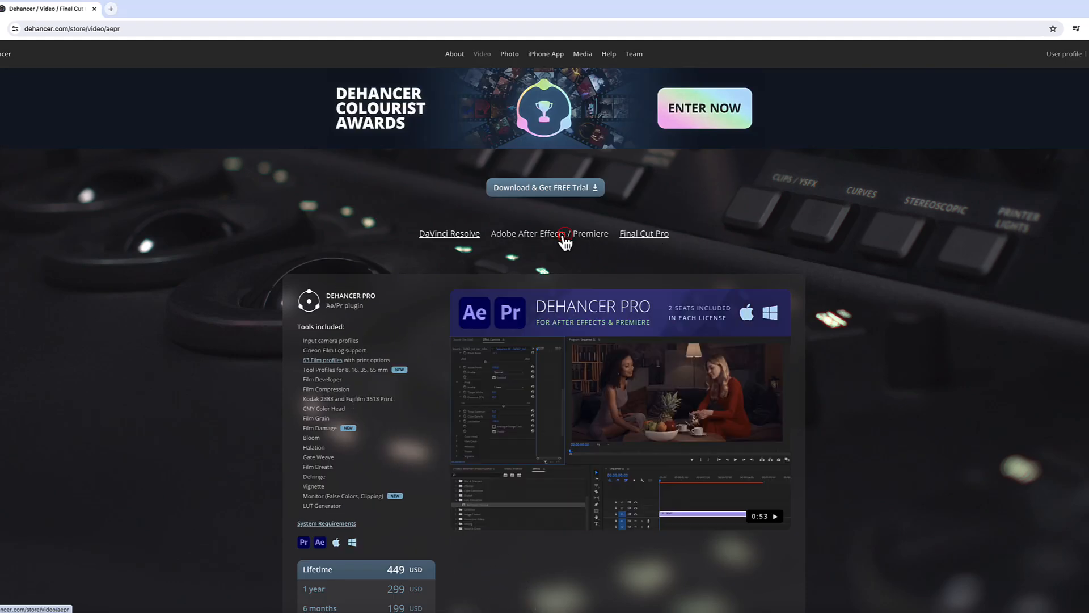
left_click(457, 240)
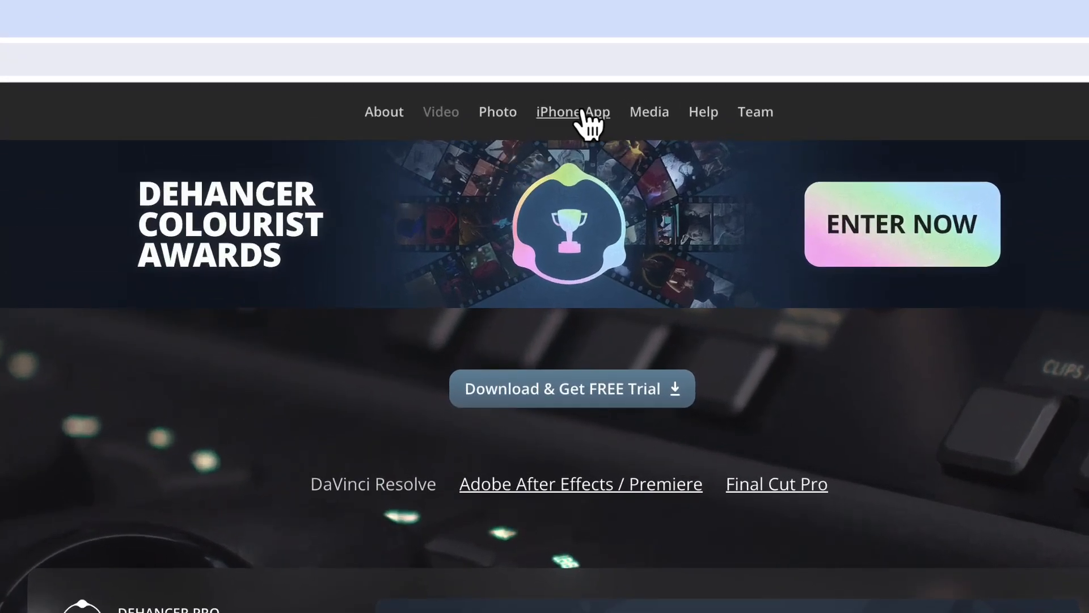
left_click(582, 112)
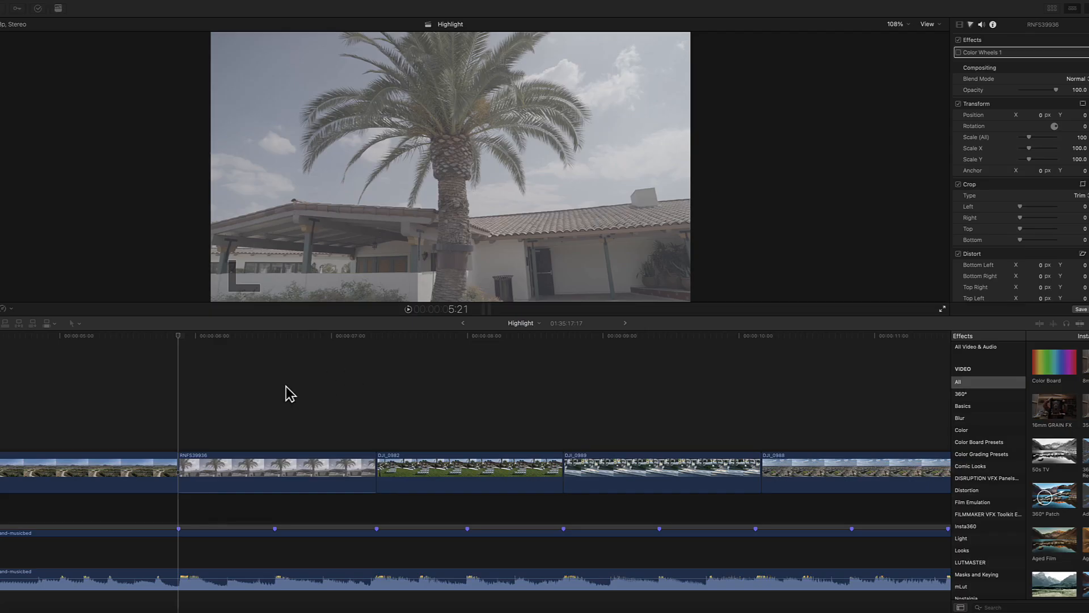
Step: Select the RNFS39936 palm-tree clip in the timeline
left_click(185, 414)
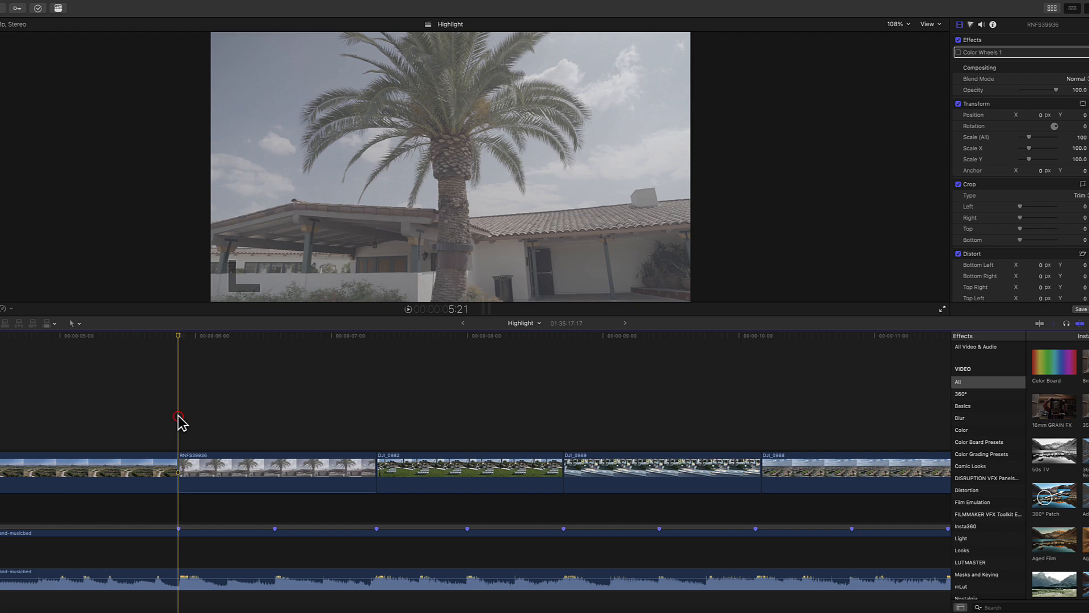
left_click(187, 459)
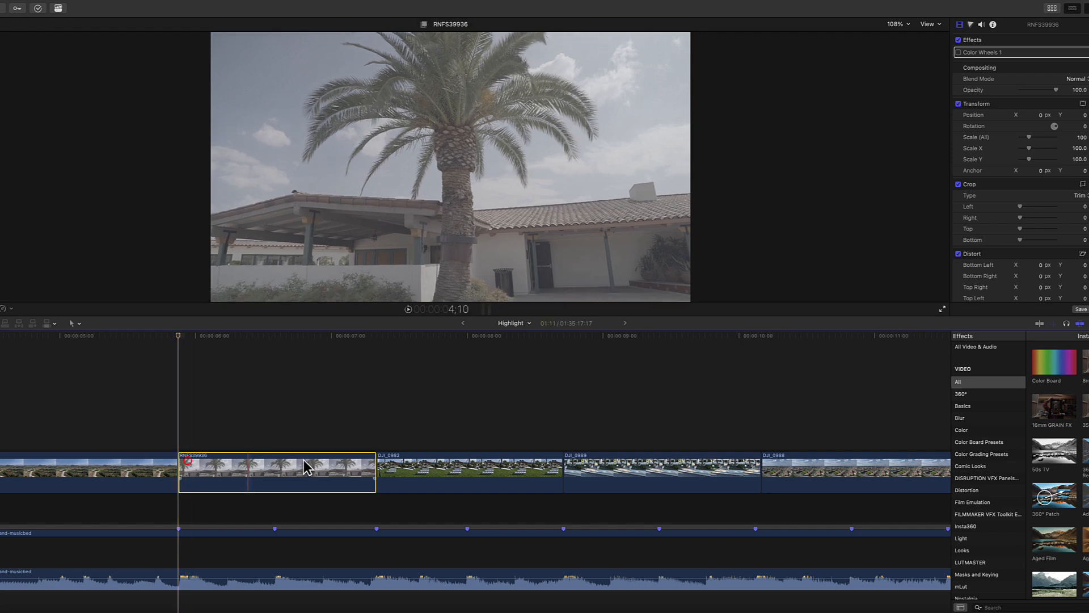
left_click_drag(366, 467, 563, 471)
left_click(362, 457)
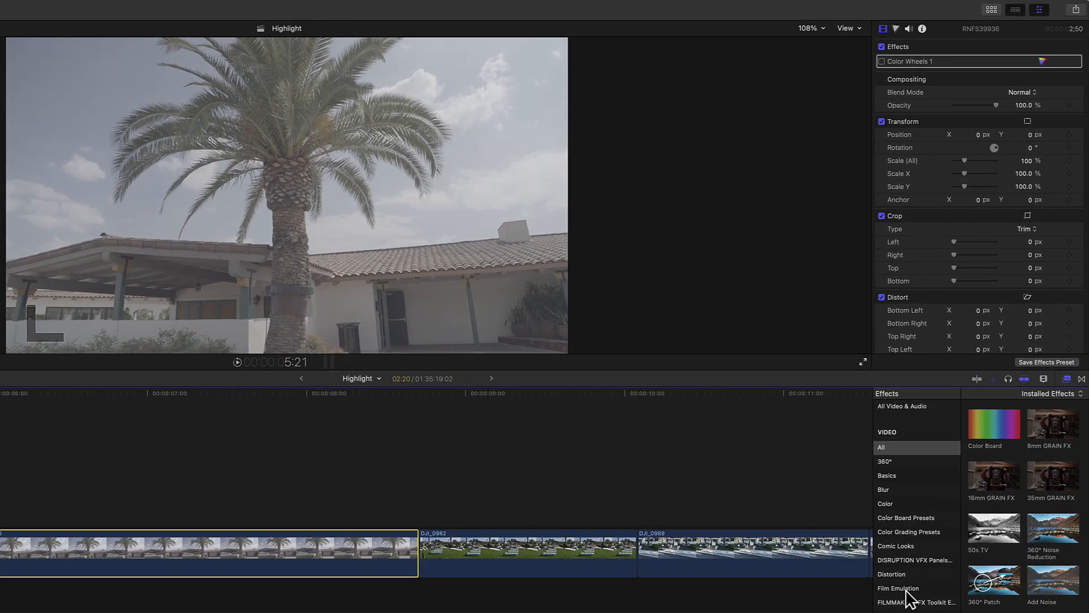
Step: Apply the Dehancer Pro v2 effect from the Film Emulation category to the palm-tree clip
left_click(906, 590)
left_click_drag(995, 428, 193, 552)
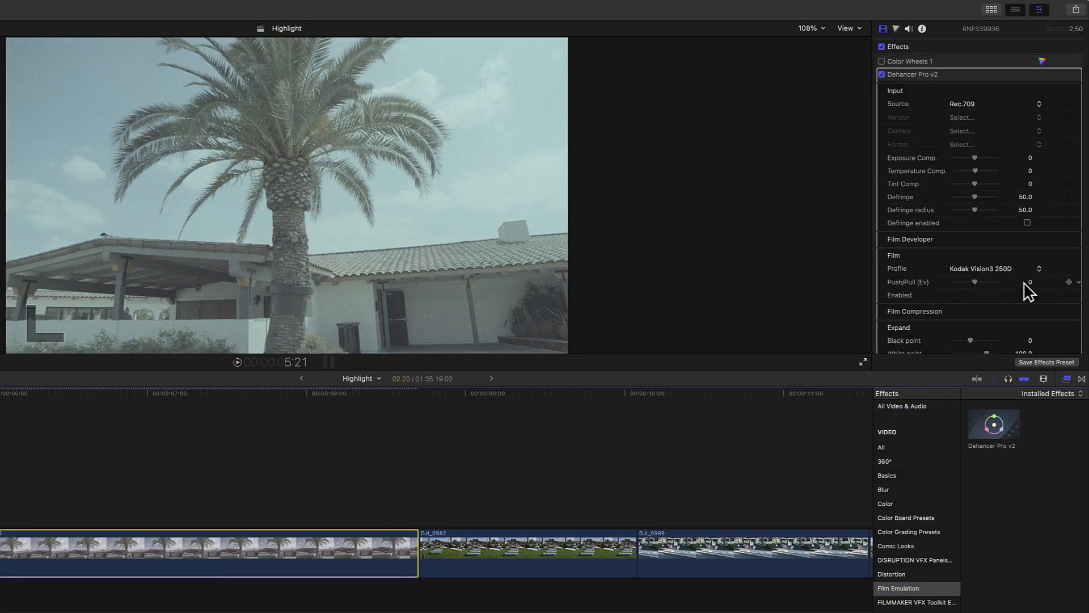
Step: Uncheck the Enabled boxes of the Film Developer, Film Compression and other Dehancer modules so only the input stage is active
scroll(1025, 283, "down", 2)
left_click(1027, 259)
left_click(1027, 259)
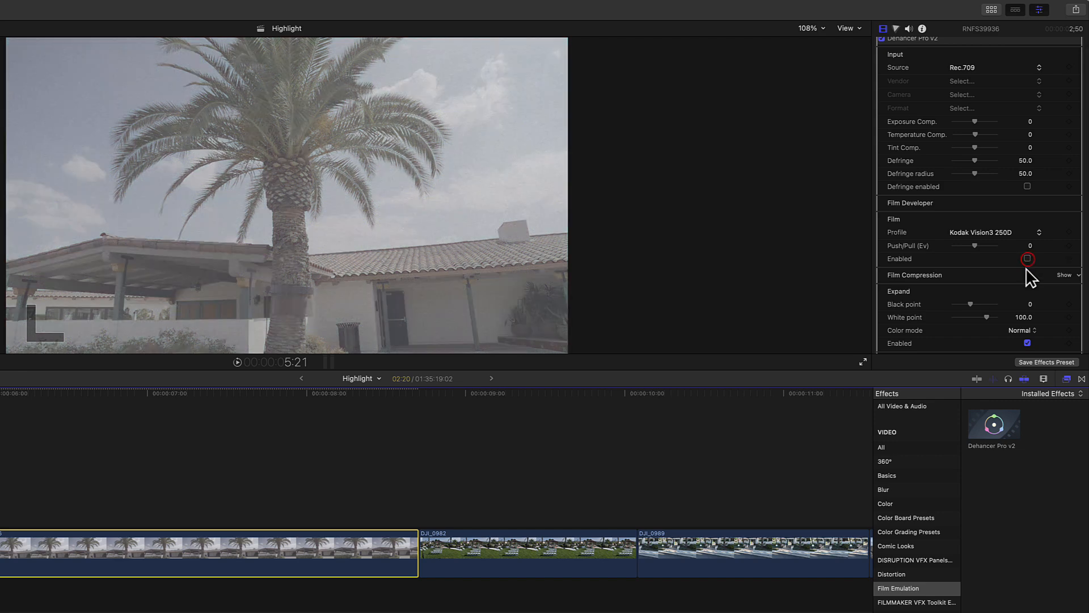
scroll(1028, 264, "down", 3)
left_click(1028, 293)
scroll(1030, 296, "down", 10)
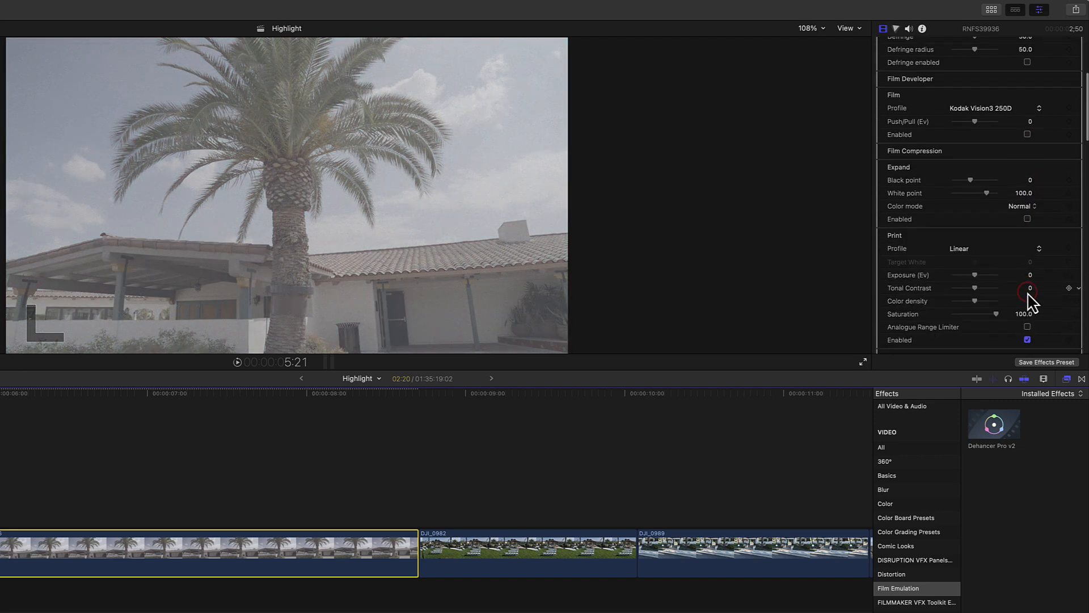
left_click(1027, 293)
left_click(1027, 287)
scroll(1027, 286, "down", 8)
scroll(1030, 295, "down", 3)
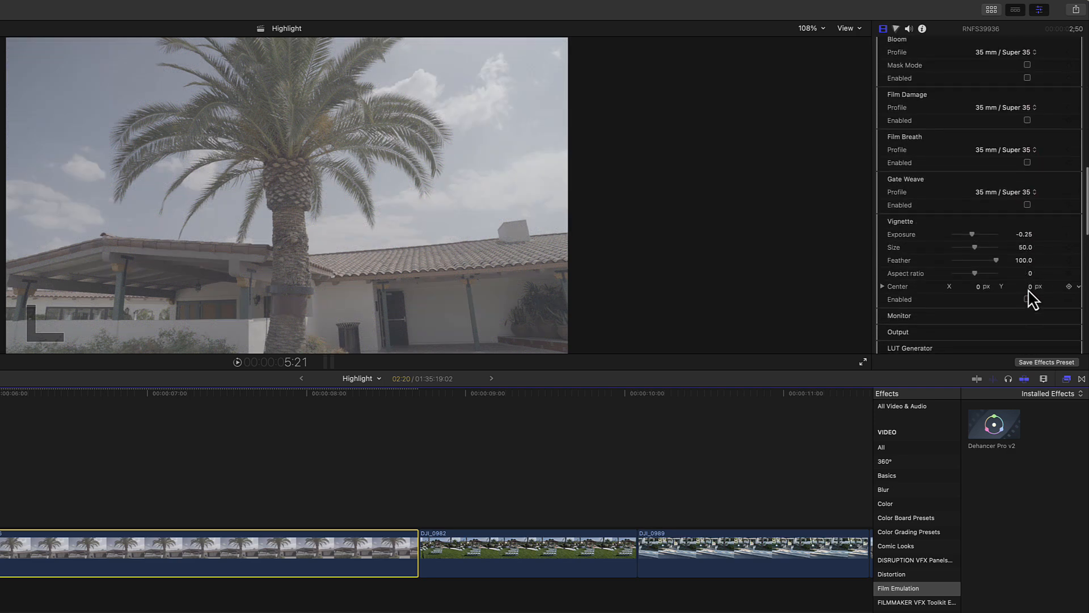
scroll(1030, 295, "up", 20)
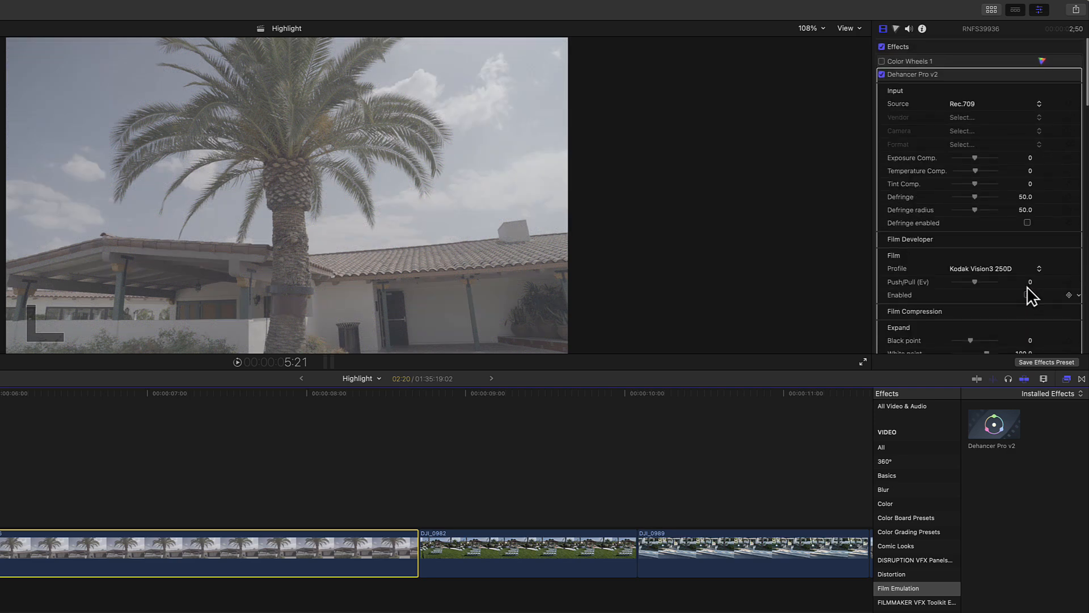
Step: Set the input Source to Choose Camera with vendor Sony, camera Alpha 7 III and format S-Log3 S-Gamut3.Cine
left_click(967, 104)
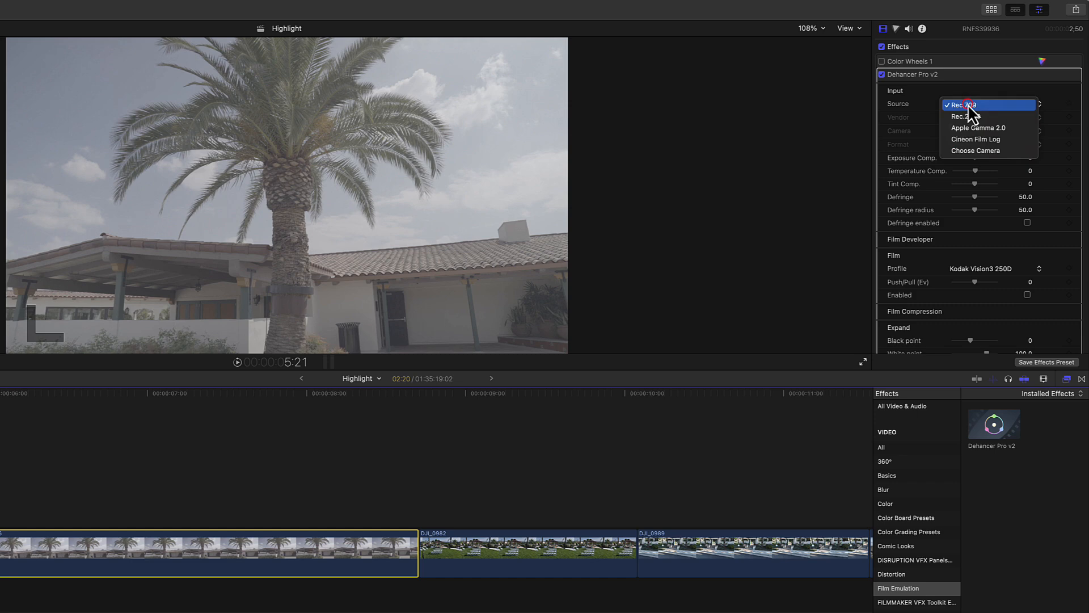
left_click(991, 150)
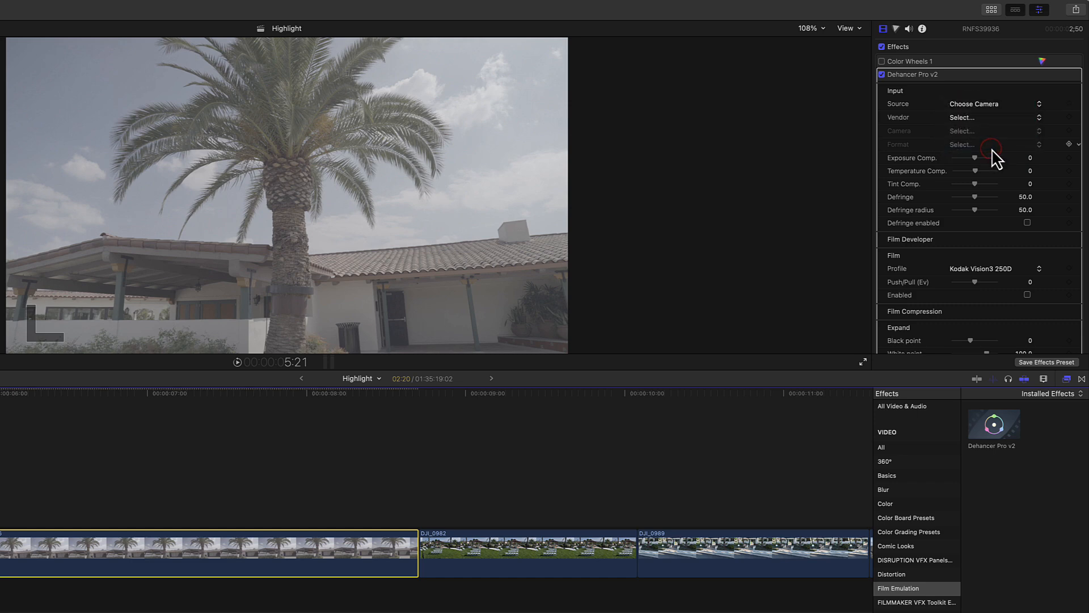
left_click(969, 119)
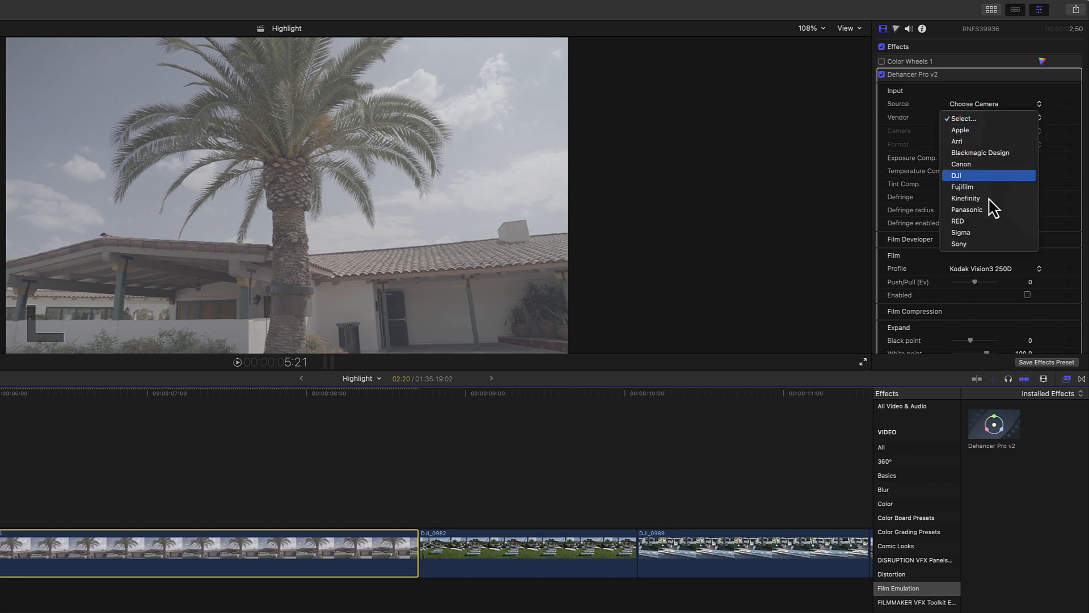
left_click(983, 244)
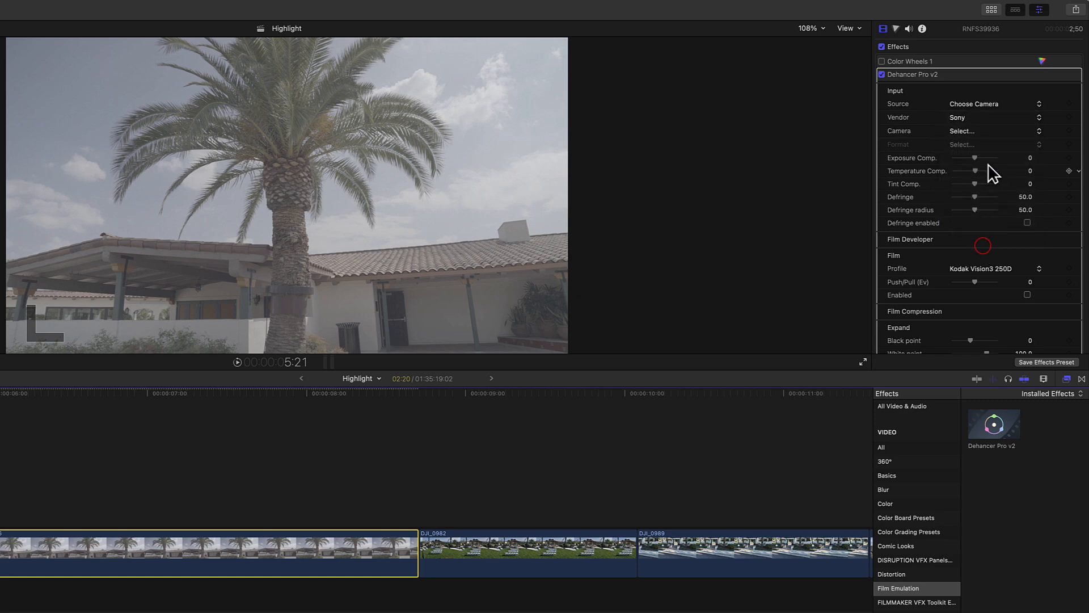
left_click(972, 136)
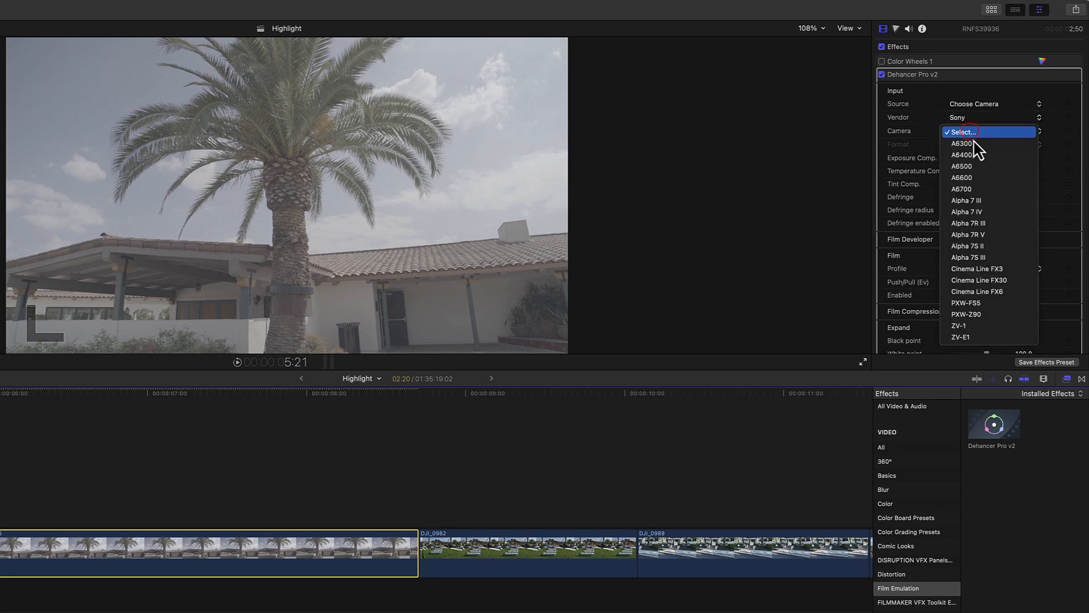
left_click(990, 201)
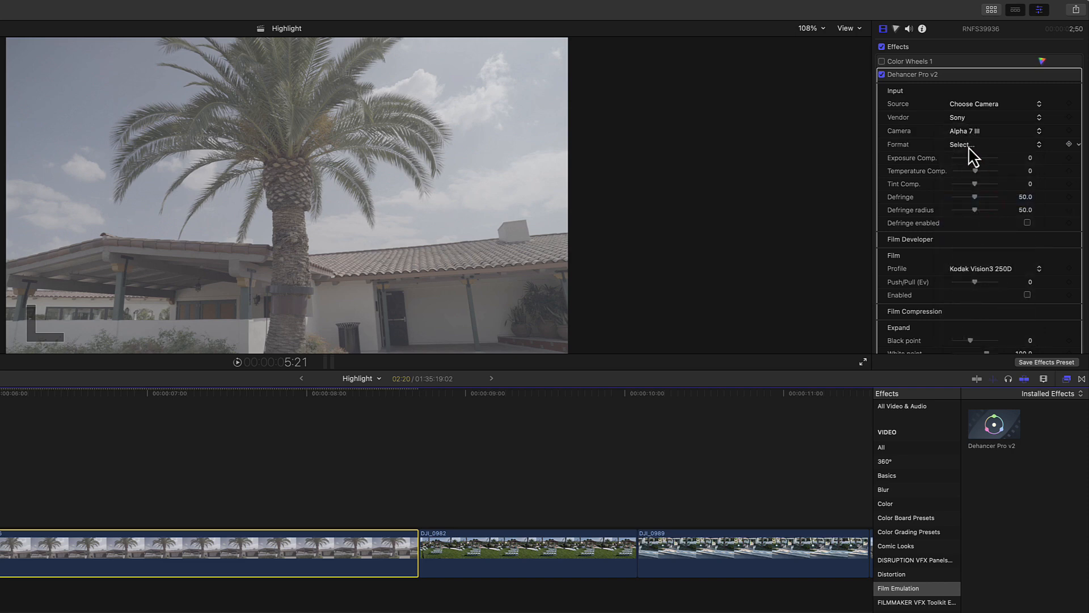
left_click(967, 146)
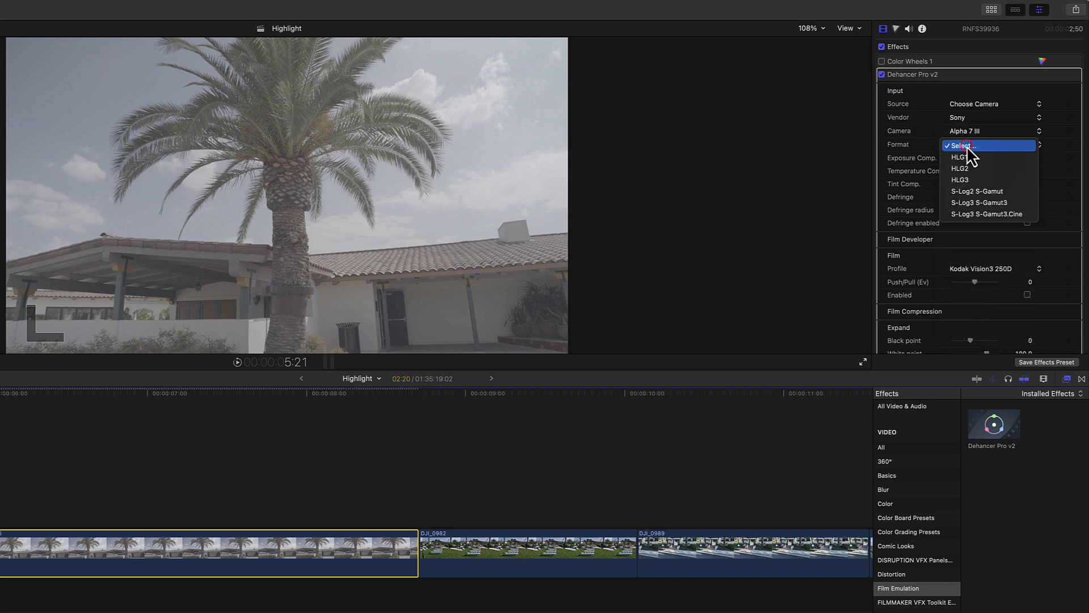
left_click(1005, 214)
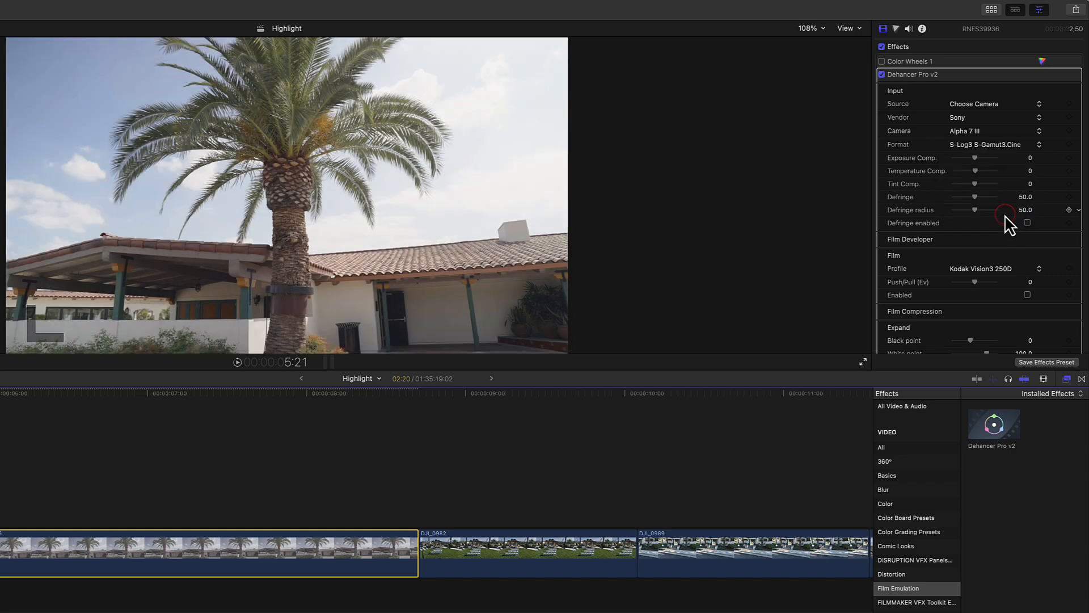
Step: Toggle the Dehancer Pro v2 effect off and on to compare the clip before and after
left_click(880, 73)
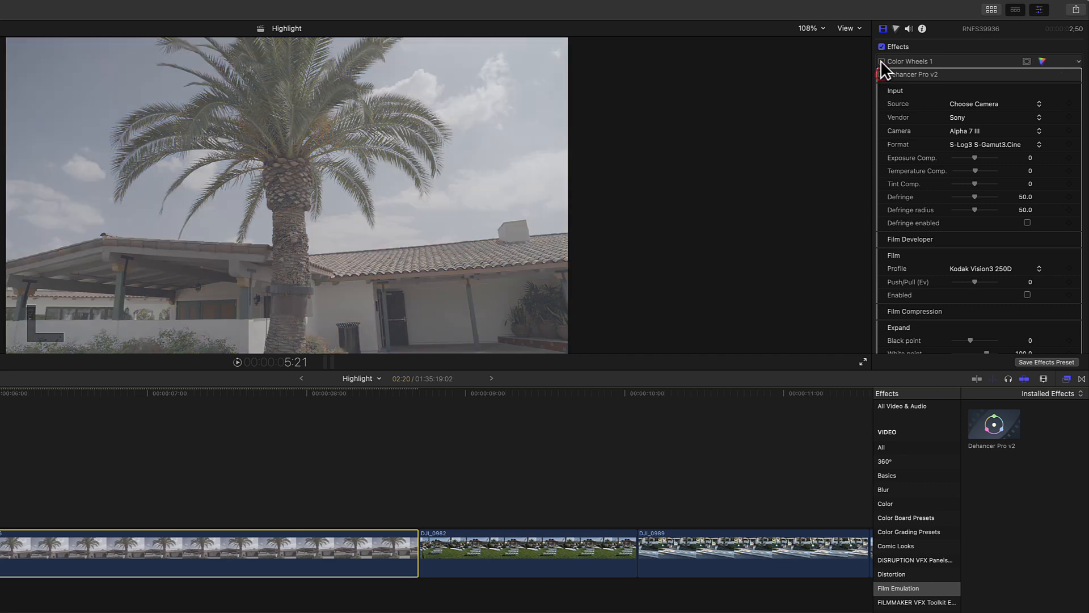
left_click(880, 60)
left_click(880, 61)
left_click(880, 74)
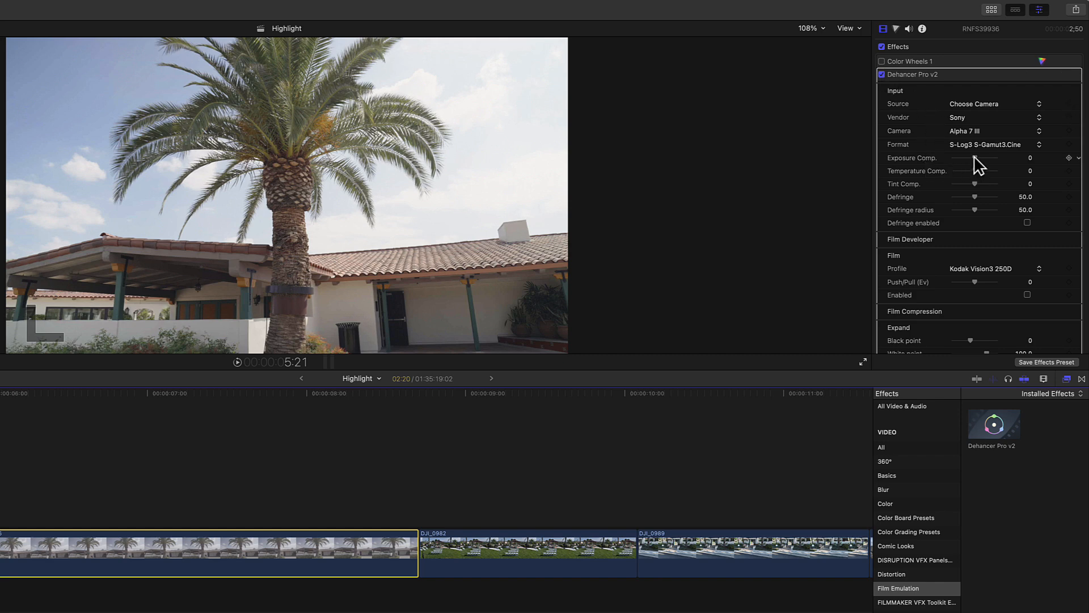
Step: Set Exposure Comp. to -0.23
left_click_drag(975, 156, 972, 155)
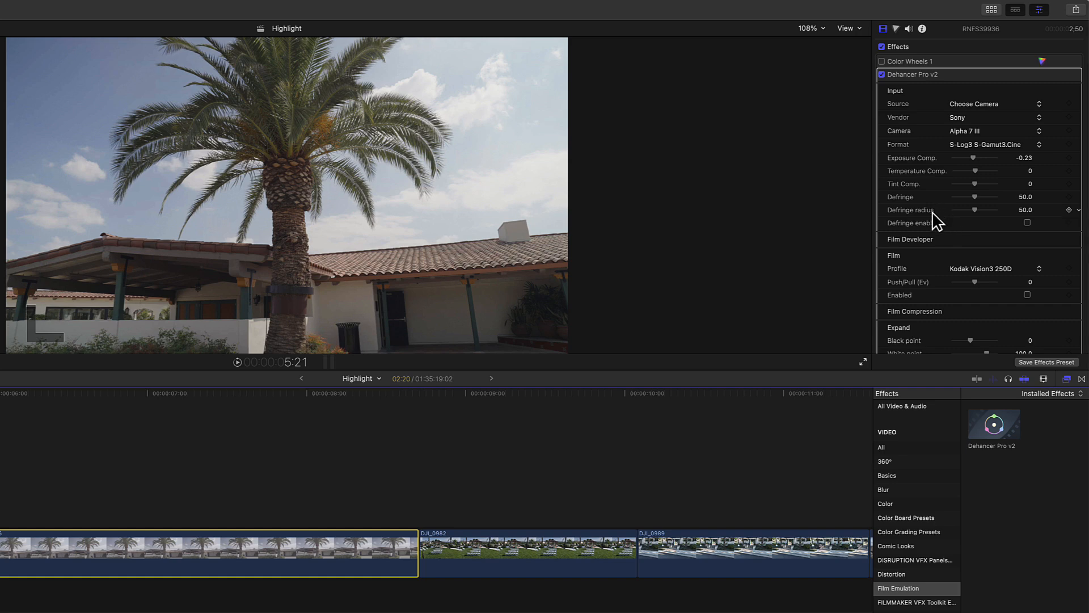
scroll(952, 230, "down", 3)
scroll(958, 237, "down", 4)
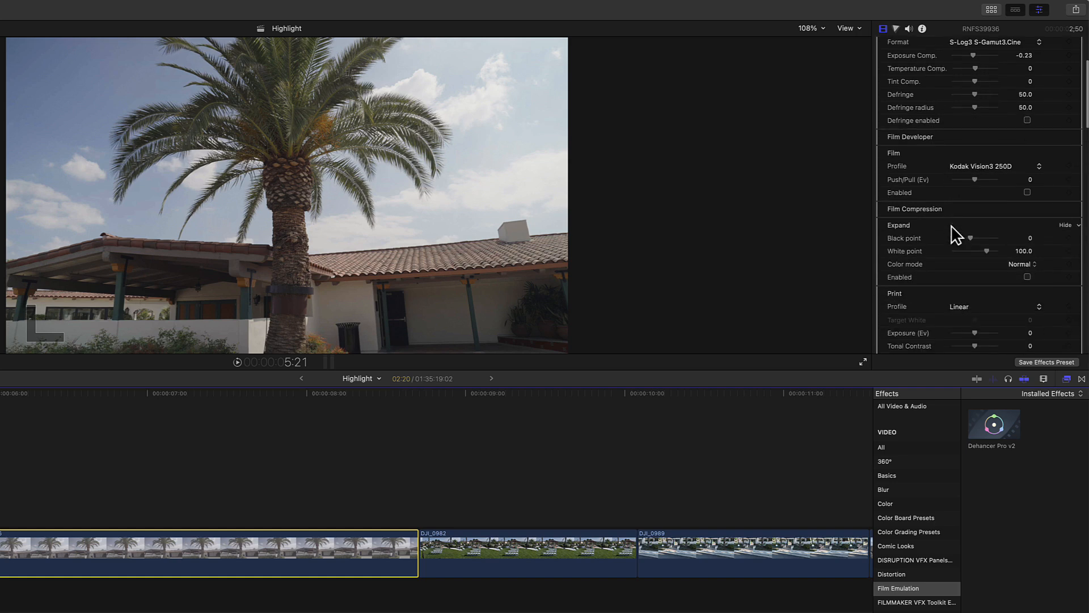
scroll(953, 232, "down", 2)
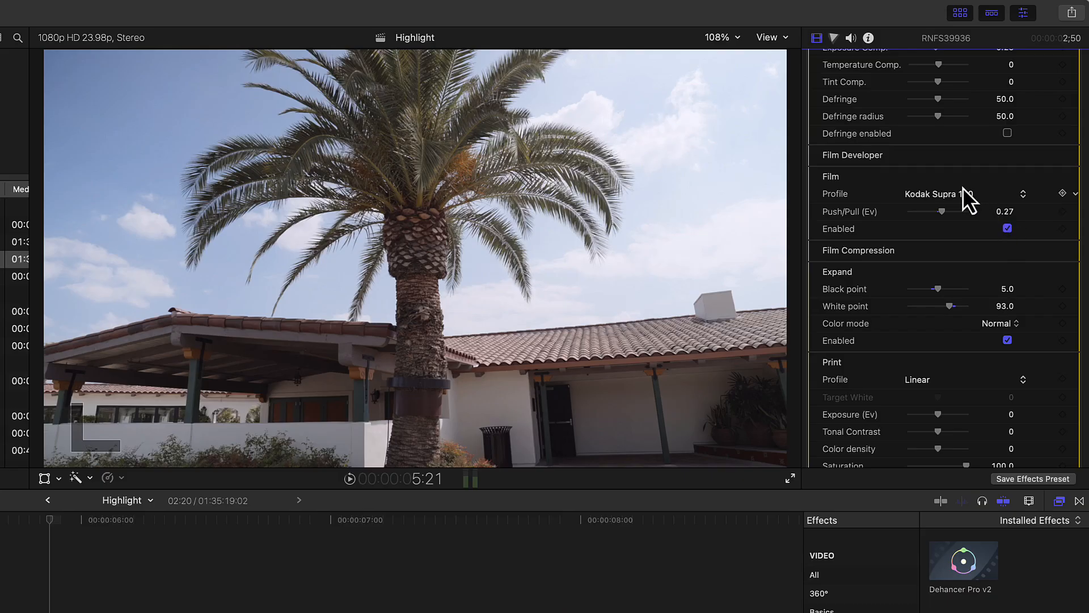
Step: Pick Kodak Portra 800 from the Film Developer profile list and set Push/Pull to 0.27
left_click(964, 196)
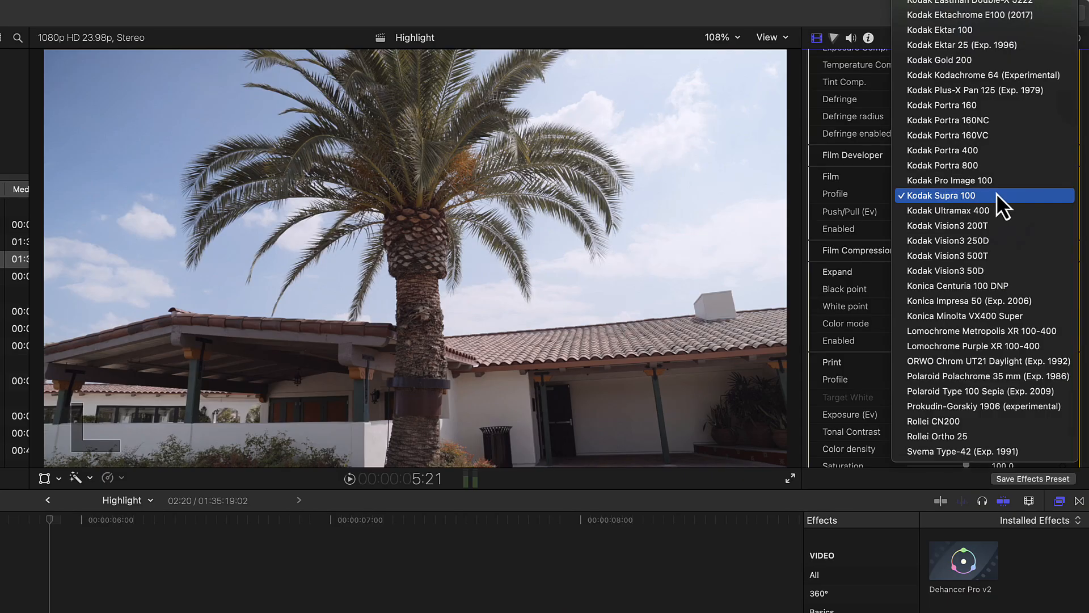
scroll(996, 194, "up", 10)
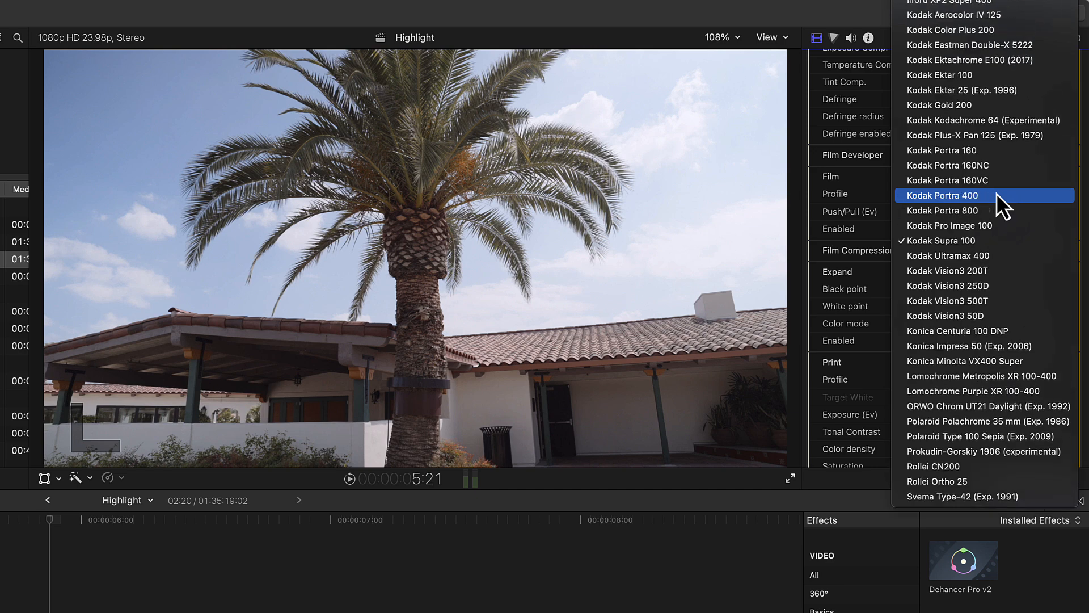
scroll(996, 194, "up", 7)
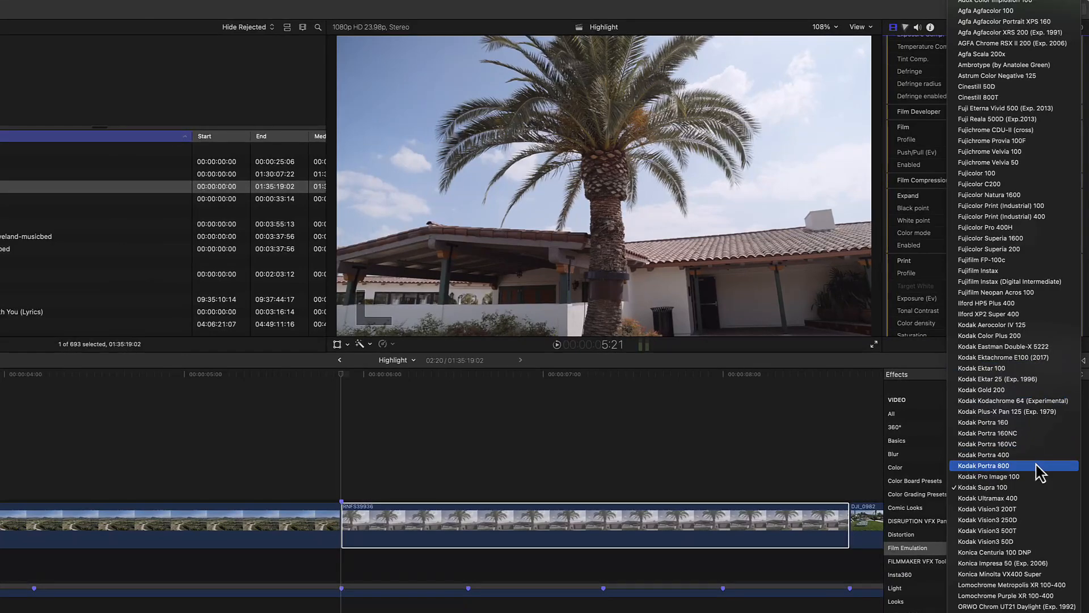
left_click(1025, 519)
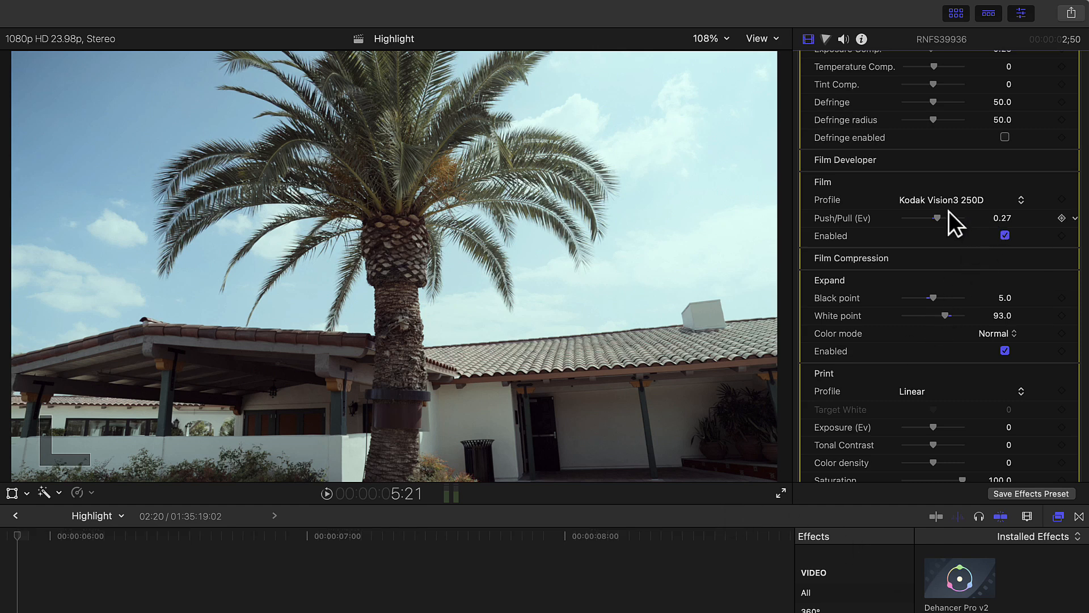
mouse_move(939, 216)
left_mouse_down()
mouse_move(969, 215)
mouse_move(905, 215)
mouse_move(937, 215)
left_mouse_up()
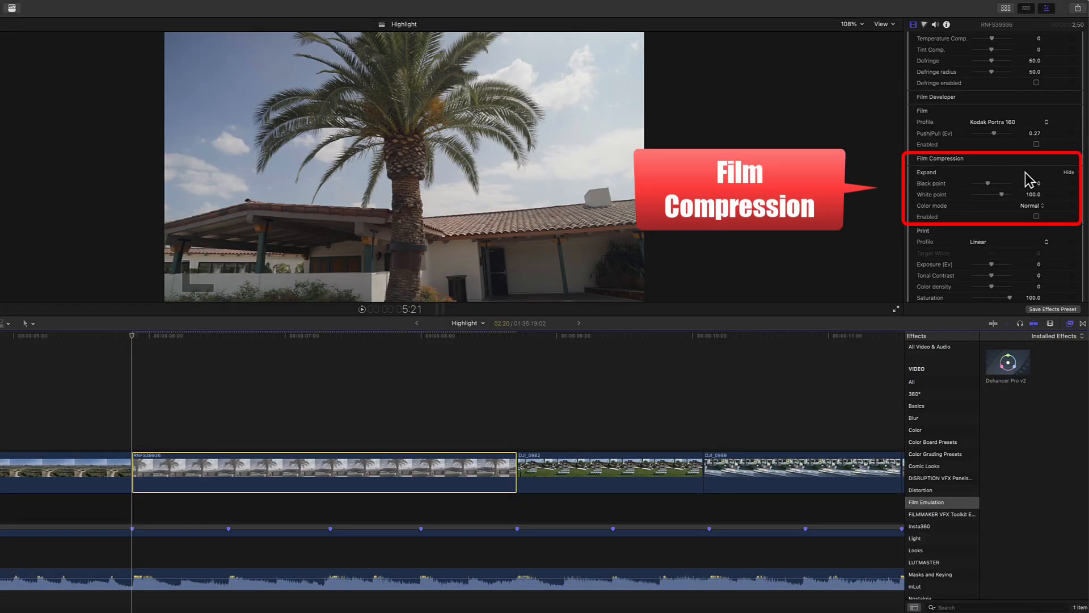
Step: Enable Film Compression and set its Black point to 9.0
left_click(1036, 217)
left_click_drag(988, 183, 996, 185)
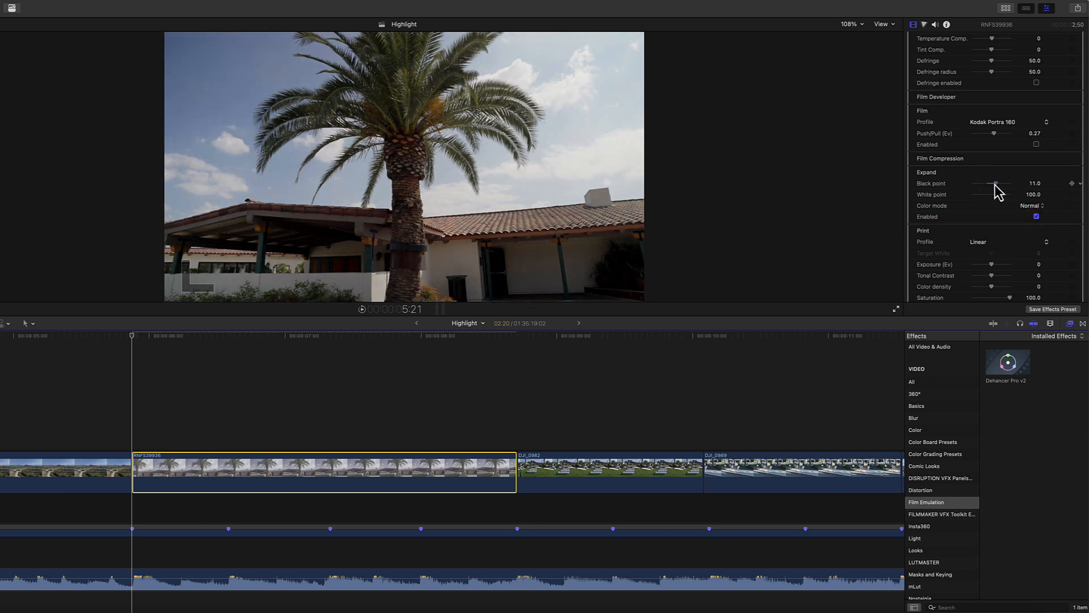
Step: Show the luma waveform scope beside the viewer
left_click(887, 24)
left_click(911, 48)
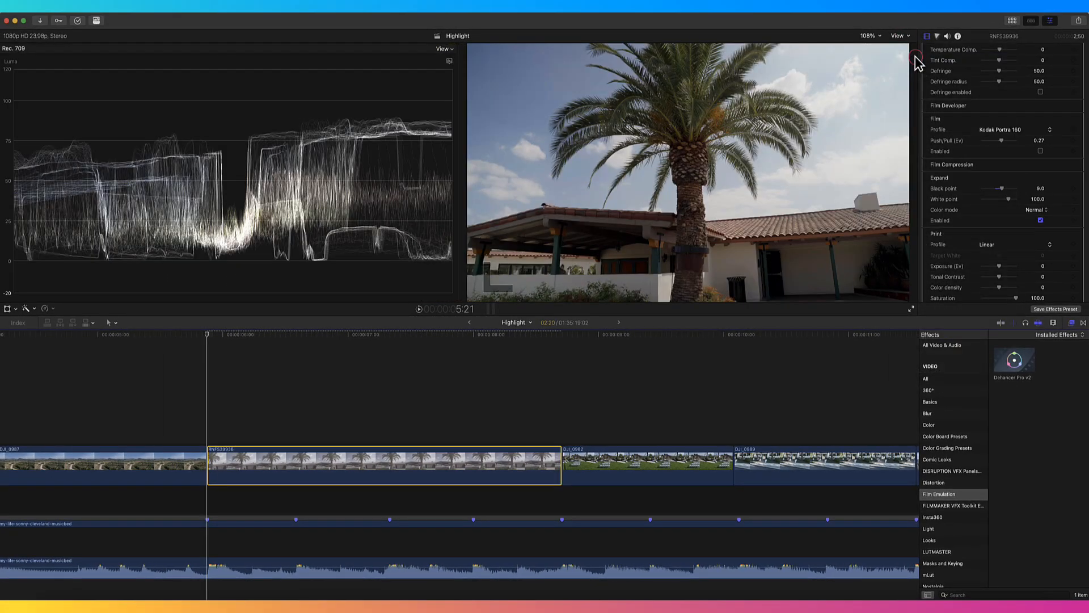
Step: Set Film Compression Black point to 5.0 and White point to 93.0
left_click_drag(1002, 189, 997, 187)
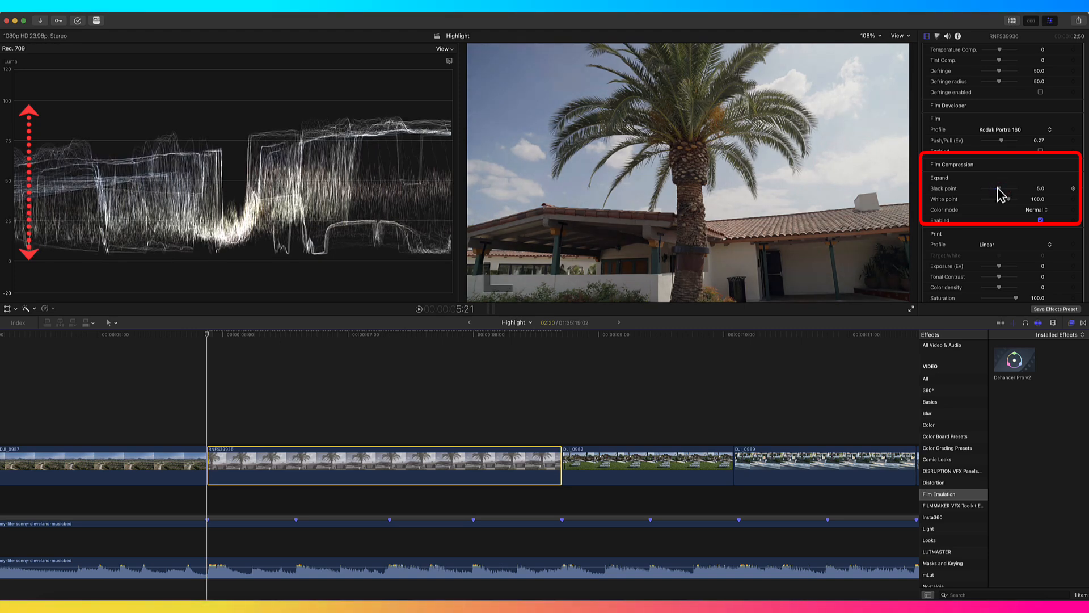
left_click_drag(1009, 199, 1006, 198)
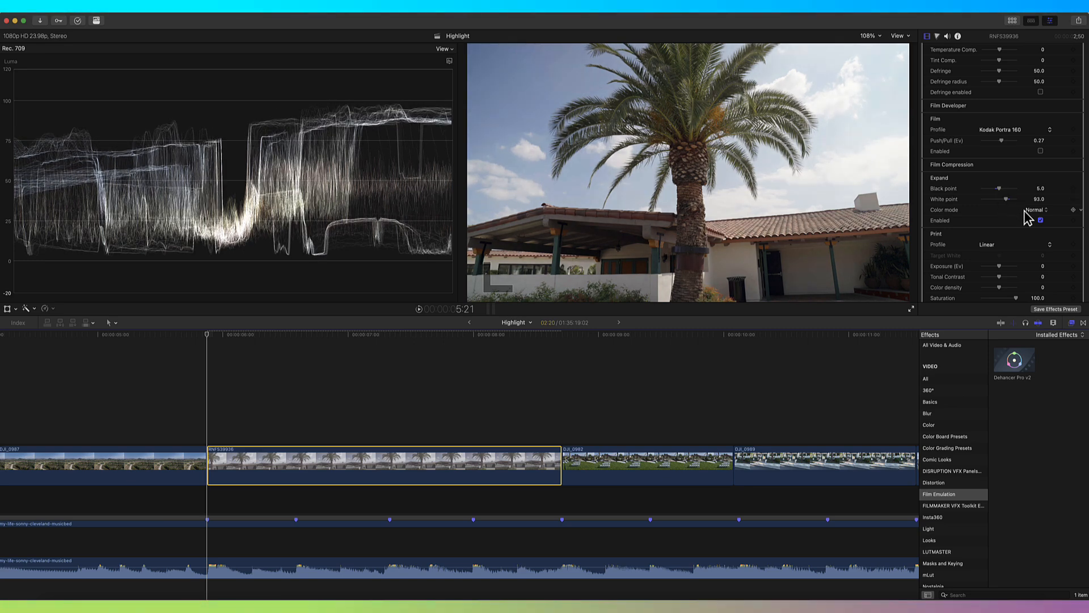
Step: Toggle Film Compression off and on to compare its effect on the waveform
left_click(1041, 221)
left_click(1042, 221)
scroll(1000, 199, "down", 5)
scroll(999, 193, "down", 2)
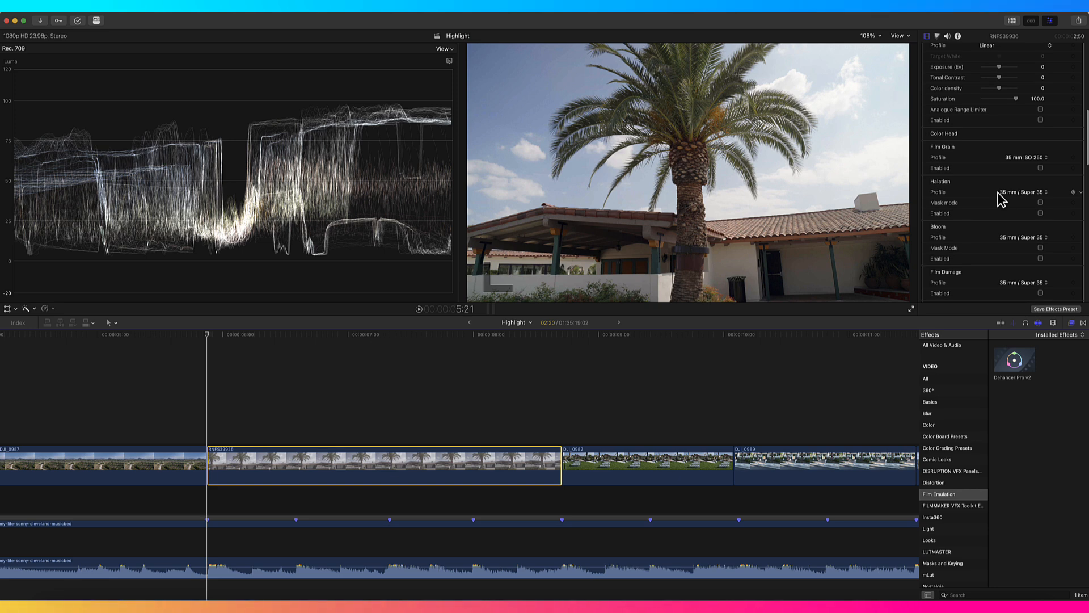
scroll(998, 193, "down", 1)
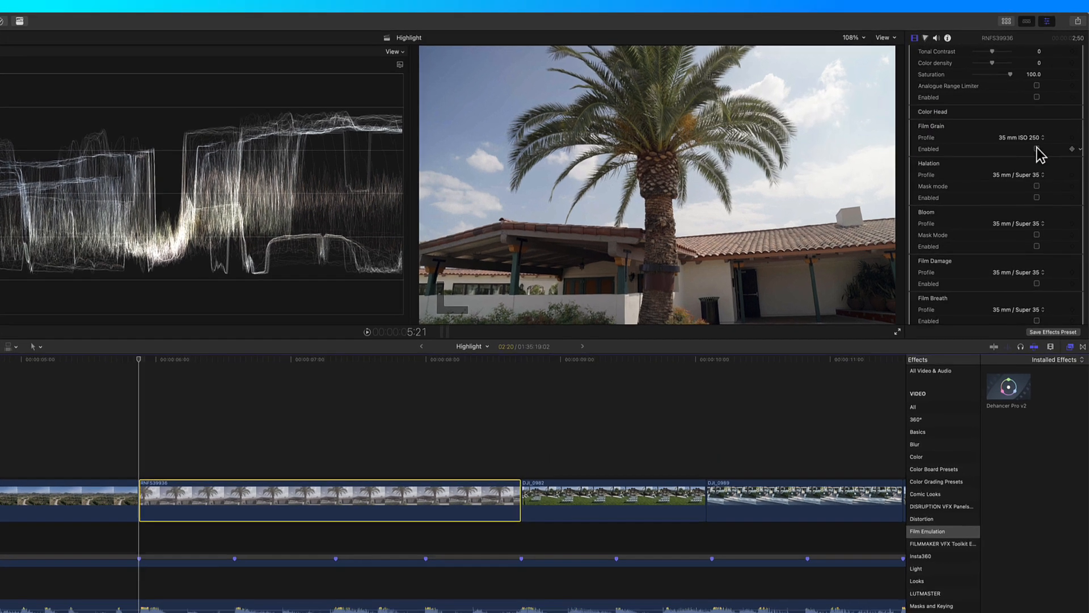
Step: Enable Film Grain and set its profile to 8 mm ISO 50
left_click(1041, 139)
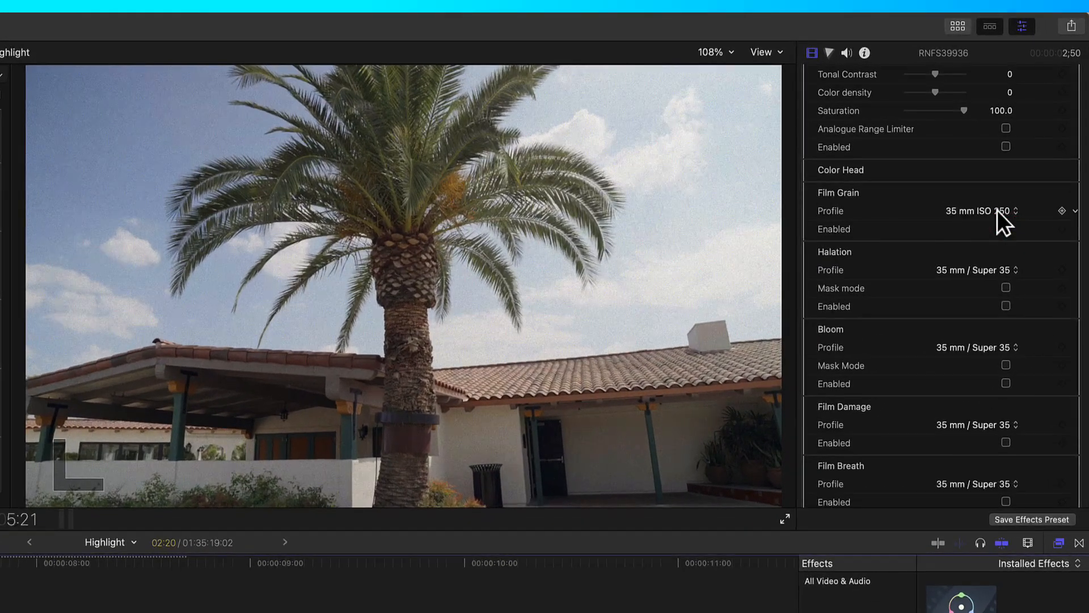
left_click(1000, 219)
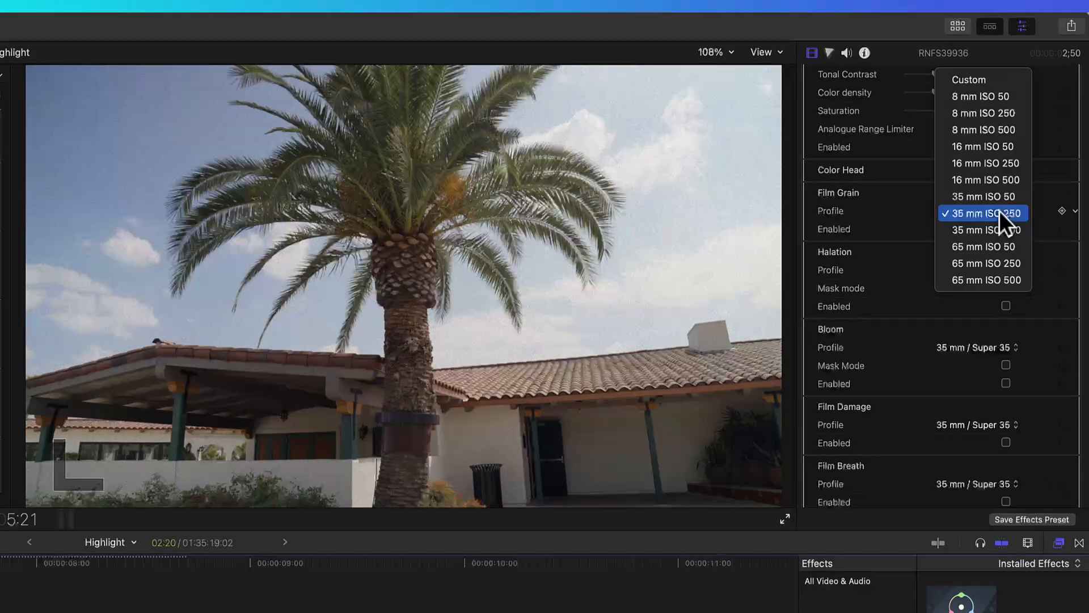
left_click(988, 94)
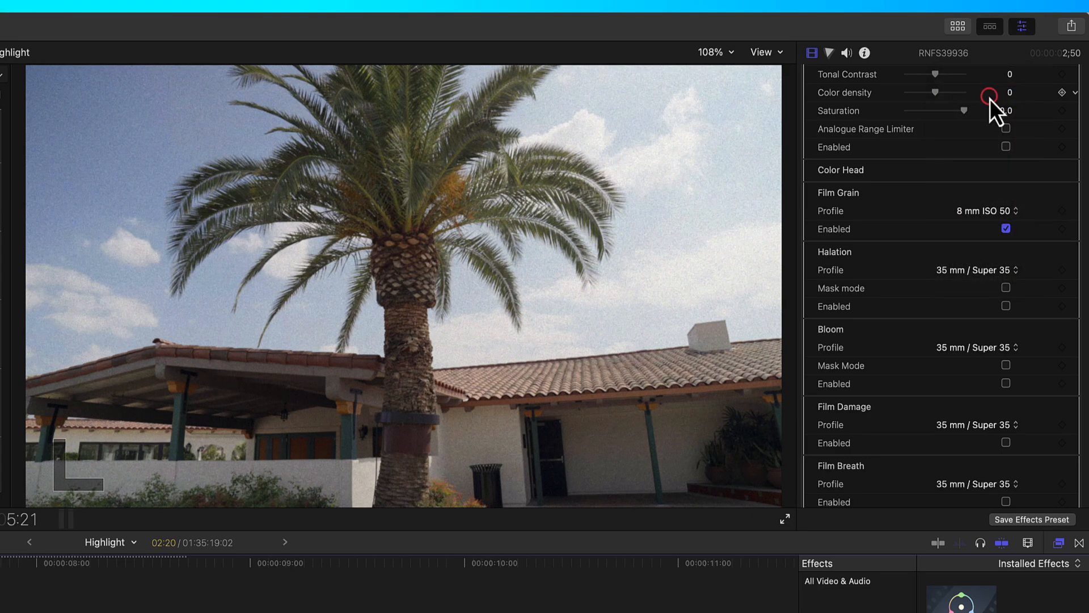
Step: Switch the Film Grain profile to 35 mm ISO 50, then to 65 mm ISO 500
left_click(995, 211)
left_click(989, 315)
left_click(995, 211)
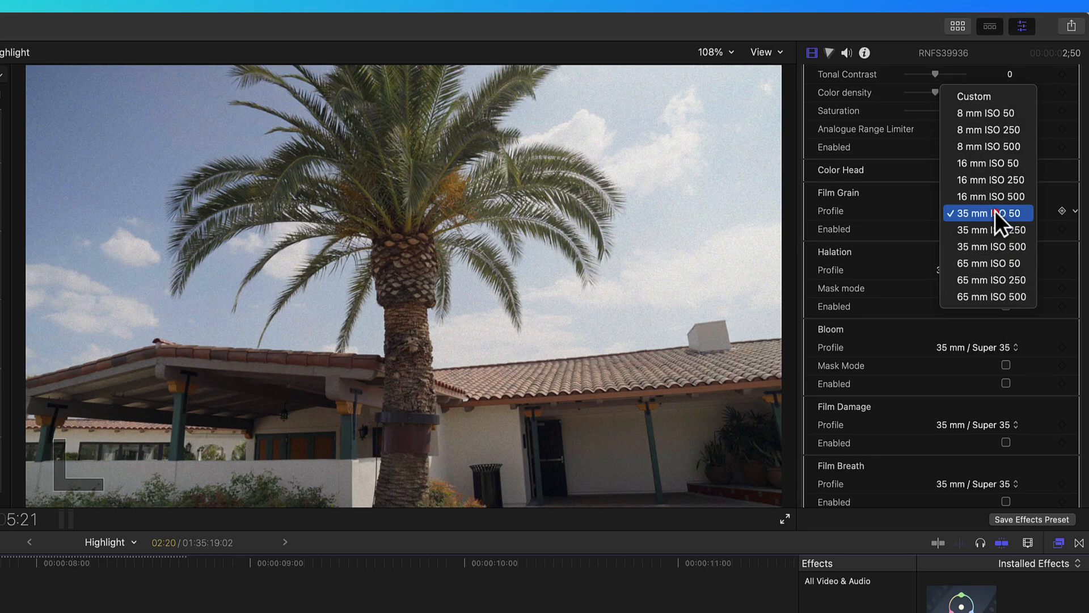
left_click(993, 294)
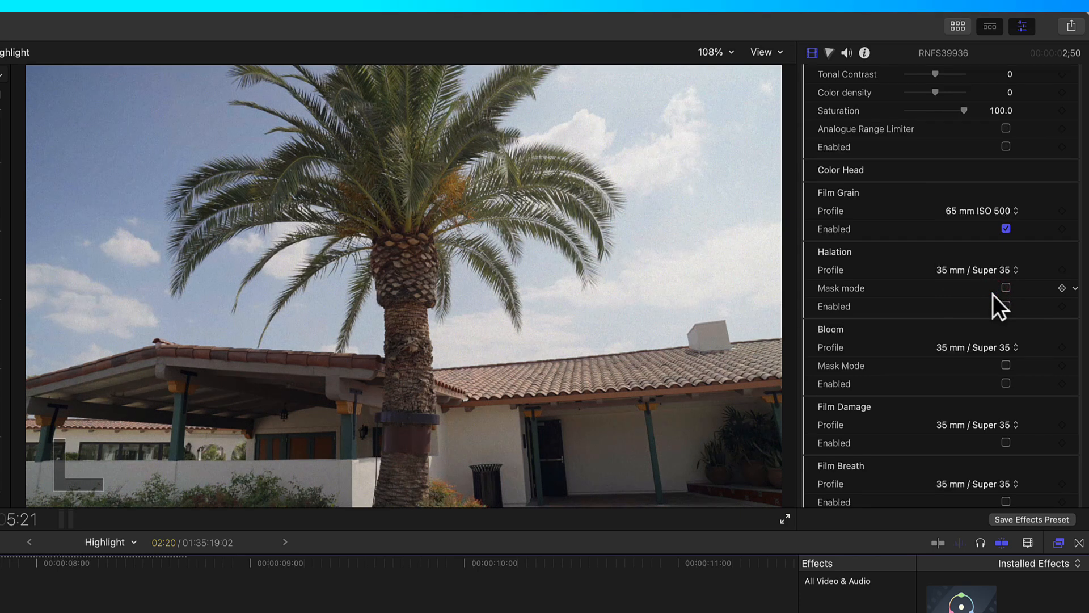
Step: Set the Film Grain profile to Custom to reveal its parameters, then disable Film Grain
left_click(986, 209)
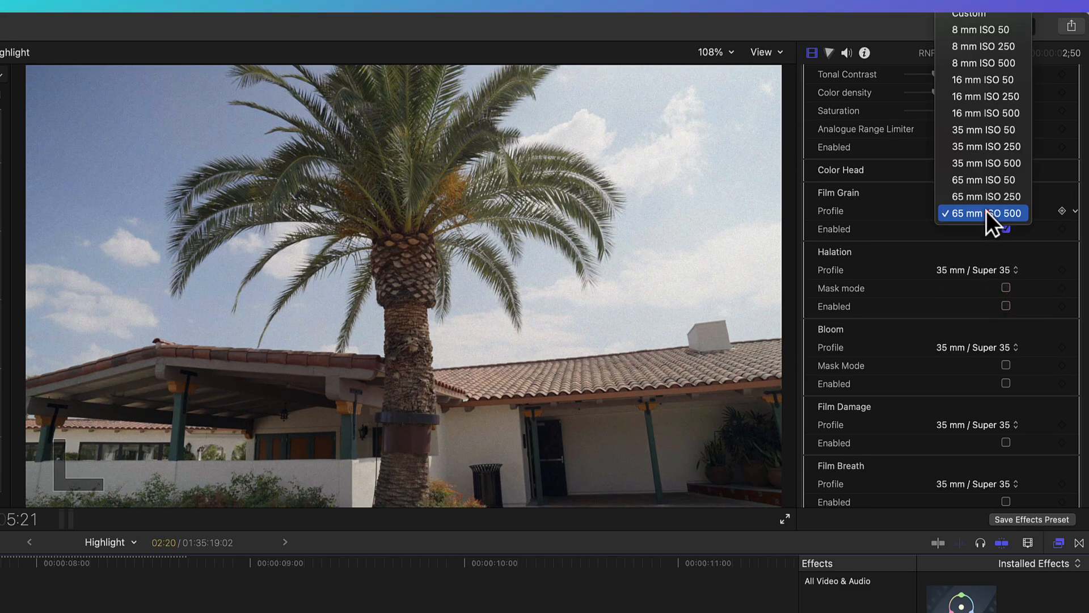
left_click(972, 14)
left_click_drag(908, 229, 941, 282)
scroll(931, 327, "down", 2)
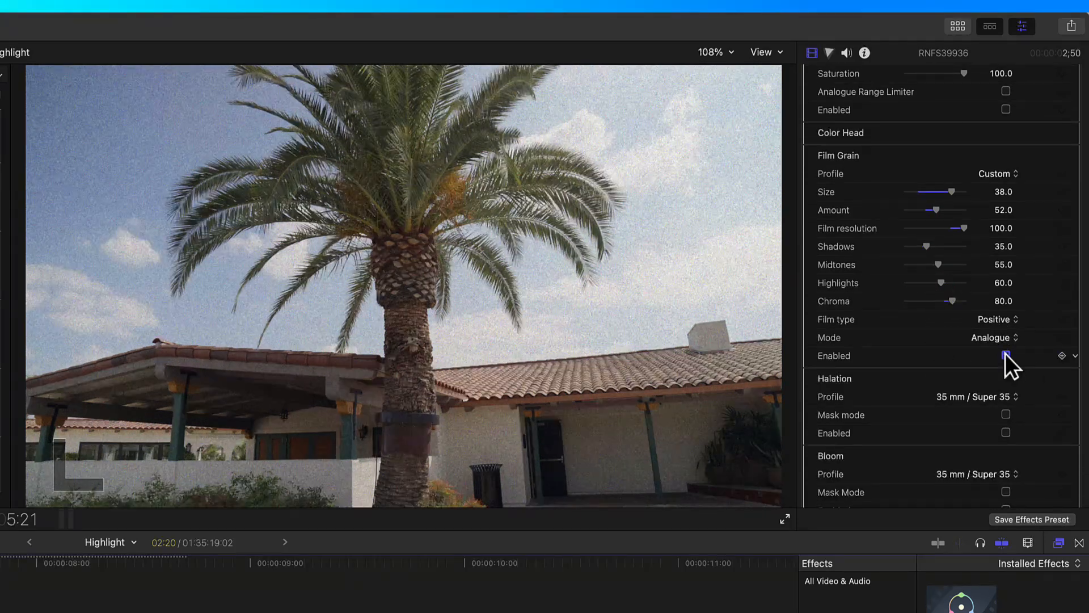
left_click(1006, 355)
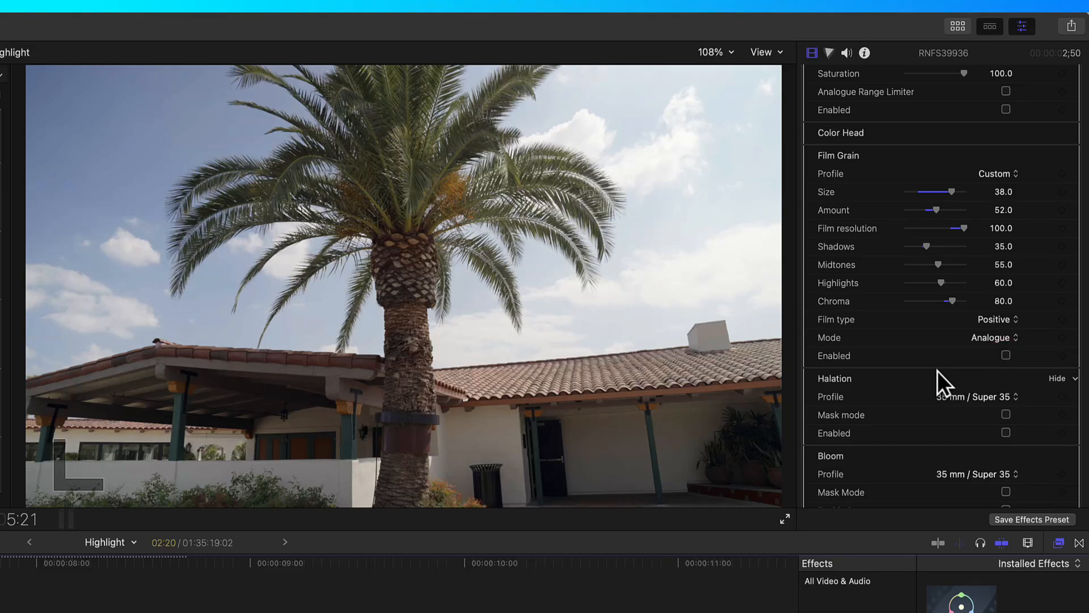
Step: Set the Halation profile to 35 mm / Super 35 No Remjet, then to 65 mm / 70 nn No Remjet
scroll(937, 371, "down", 5)
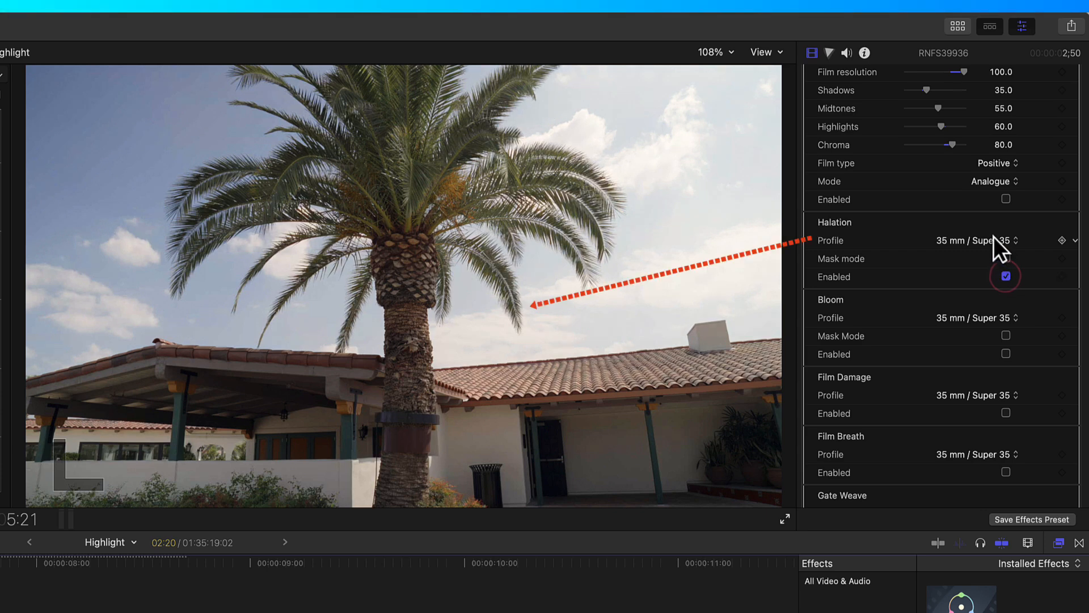
left_click(993, 237)
left_click(993, 251)
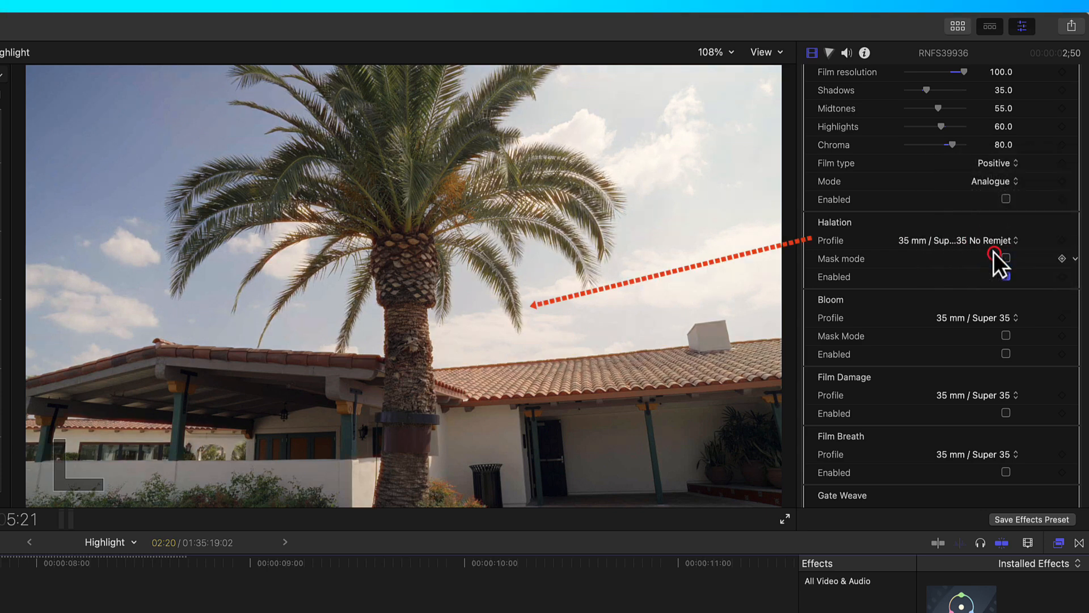
left_click(993, 240)
left_click(972, 162)
Step: Disable Halation and enable Bloom
left_click(1009, 362)
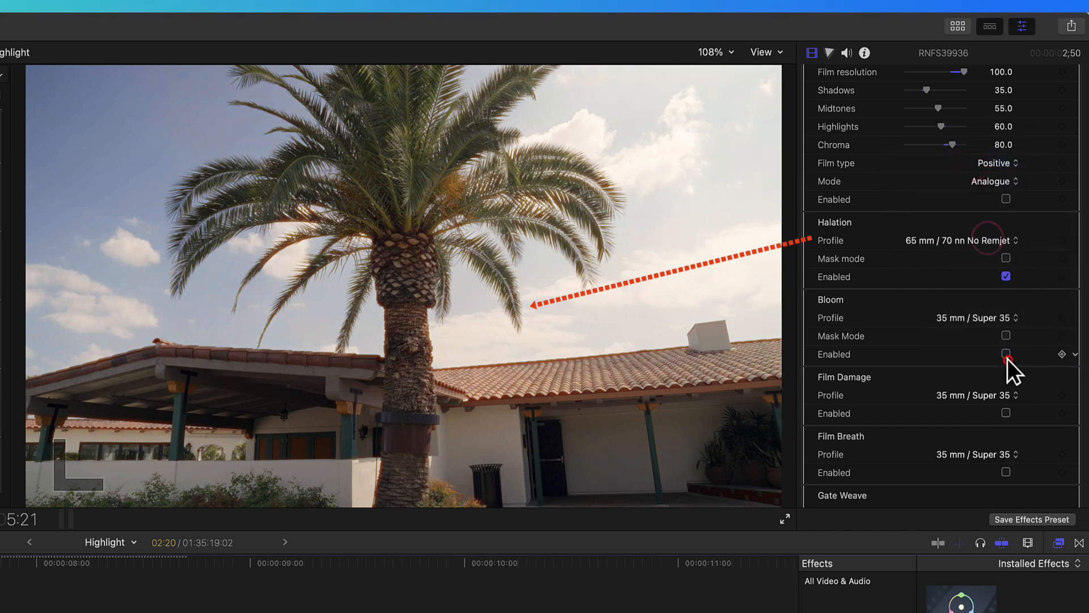
left_click(1005, 276)
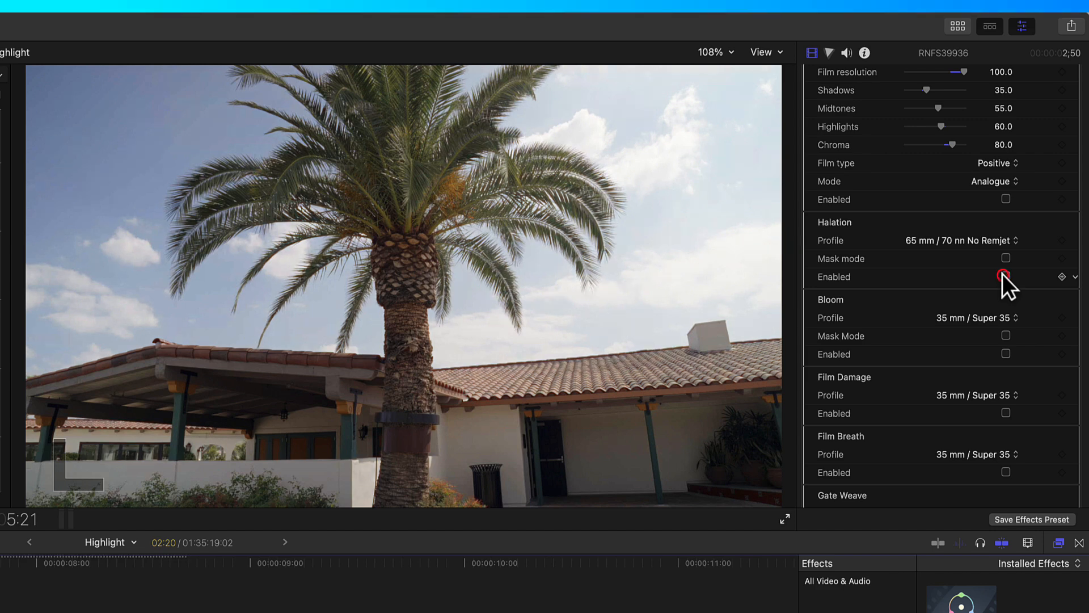
left_click(1005, 352)
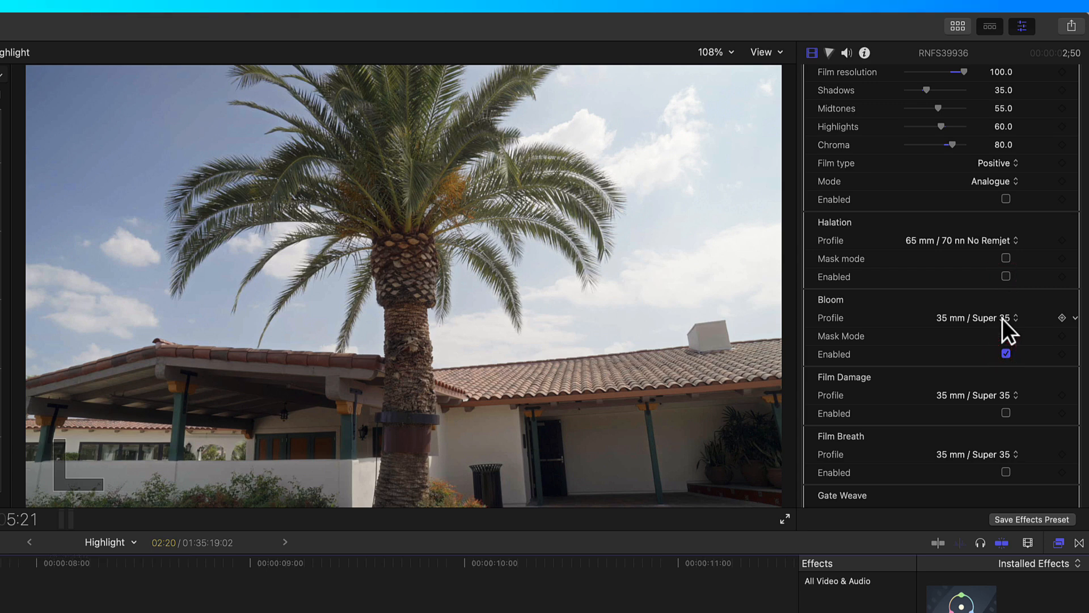
Step: Try the Bloom profiles 65 mm / 70 mm and 35 mm / Super 35, then disable Bloom
left_click(1003, 318)
left_click(993, 368)
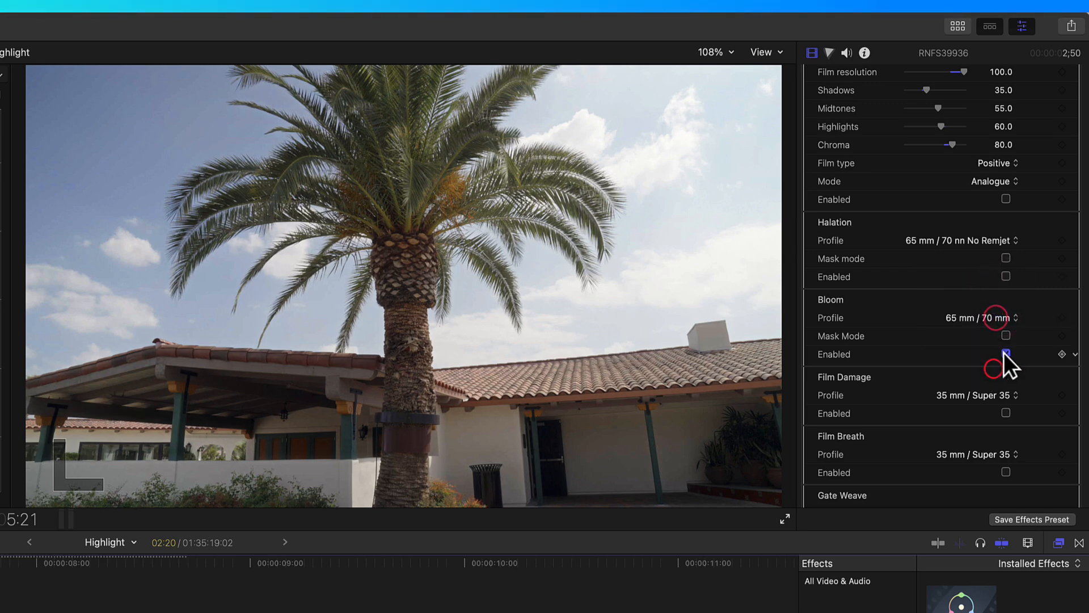
left_click(992, 318)
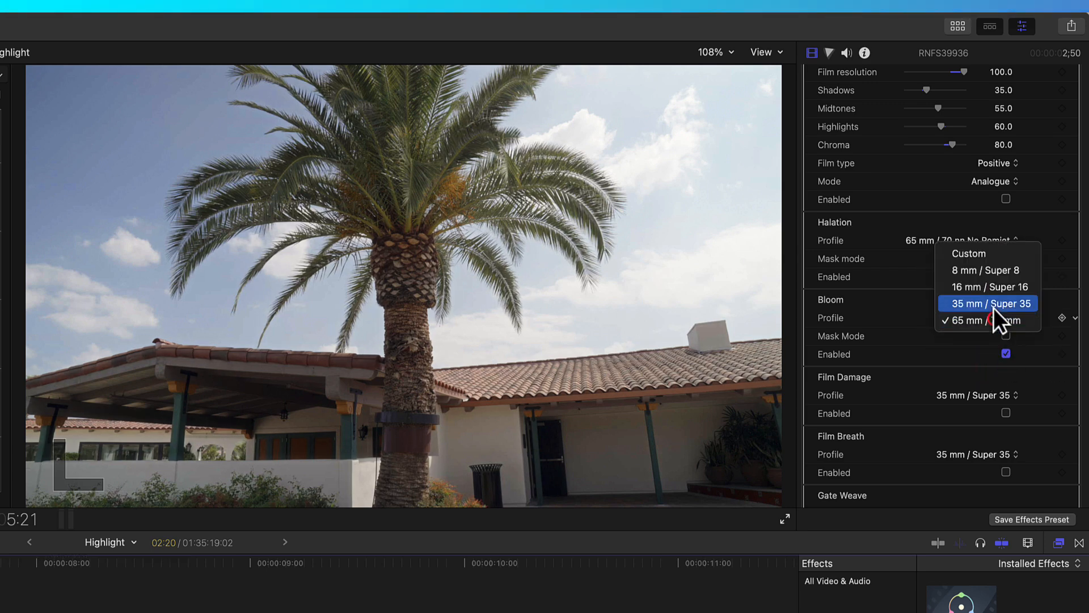
left_click(993, 307)
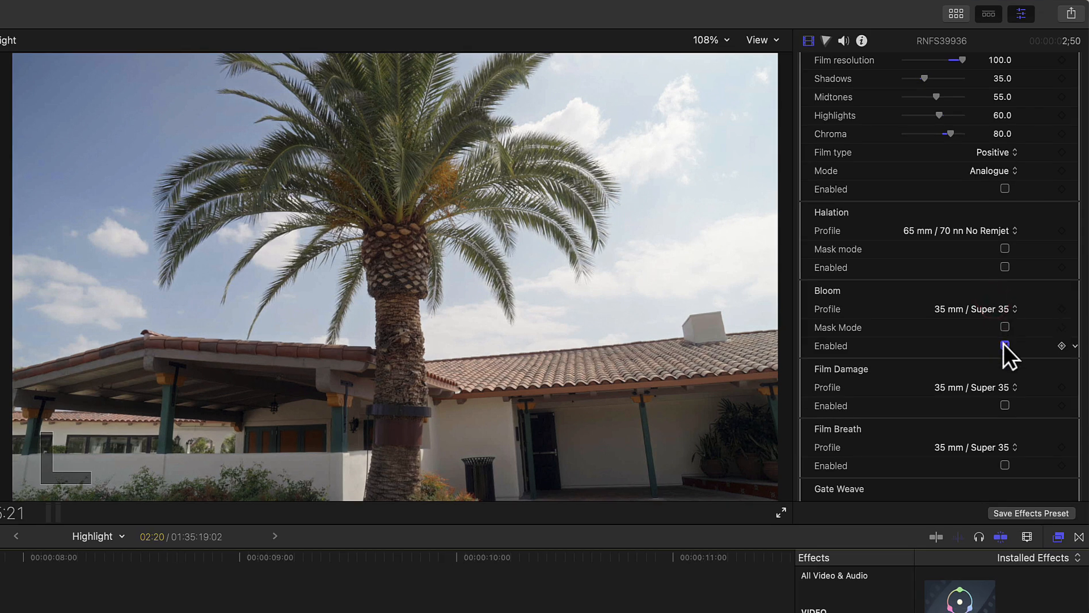
left_click(1005, 345)
Step: Enable Film Damage with the 8 mm / Super 8 profile and play the clip to preview it
scroll(987, 349, "down", 4)
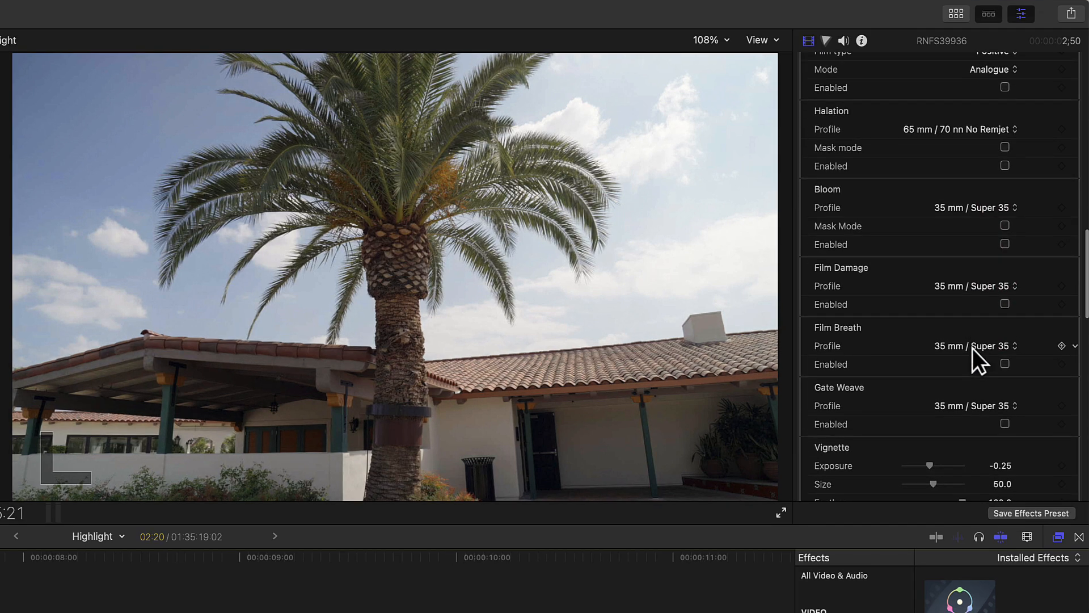
left_click(1004, 304)
left_click(997, 287)
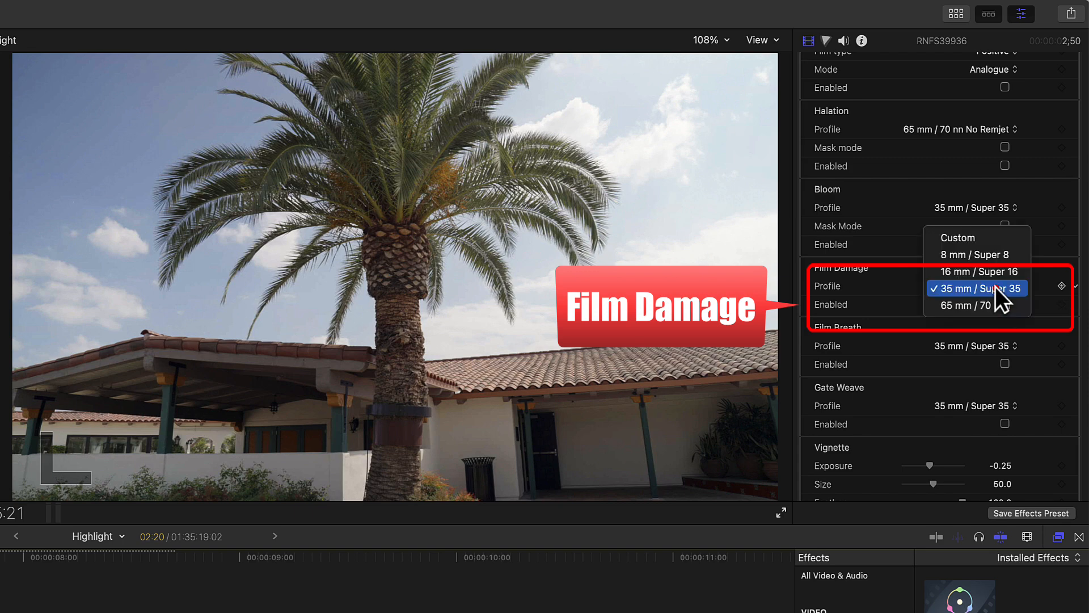
left_click(992, 257)
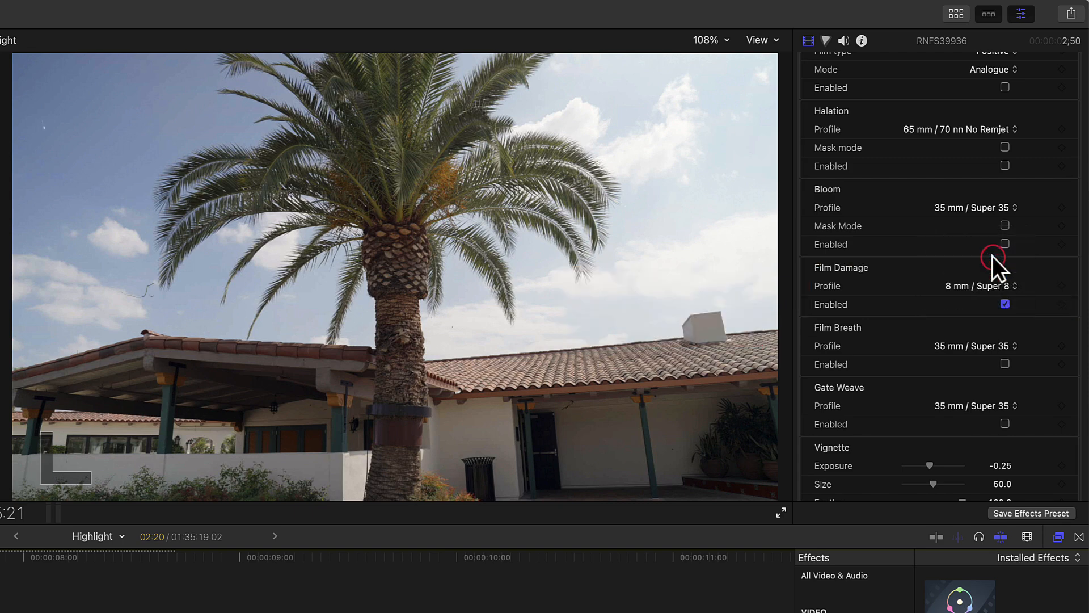
key("space")
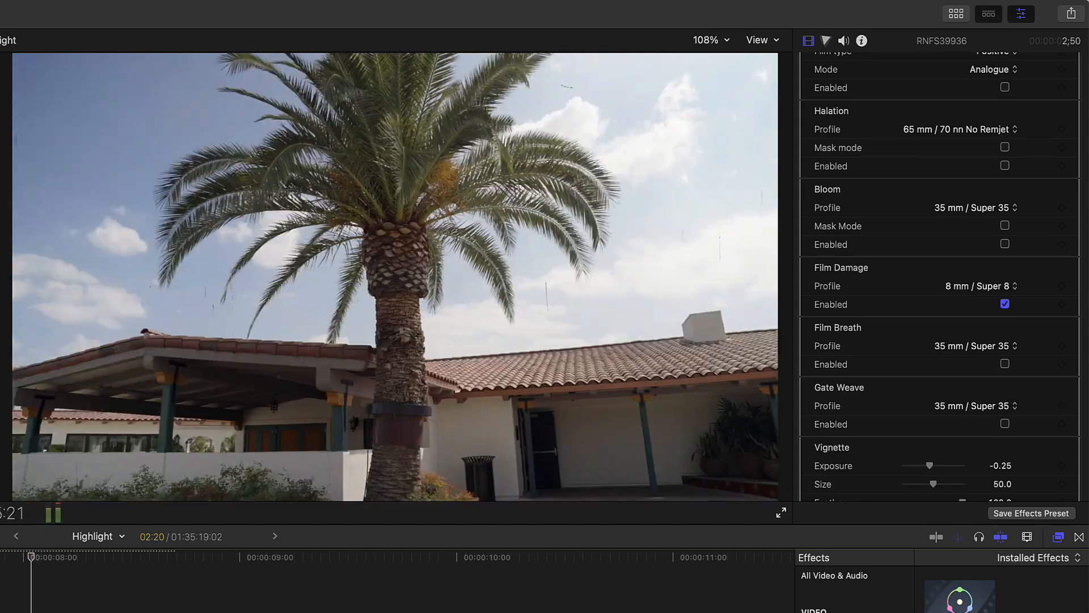
key("space")
Step: Set the Film Damage profile to Custom, Dust amount to 47 and Hairs amount to 69
scroll(977, 328, "up", 2)
left_click(977, 328)
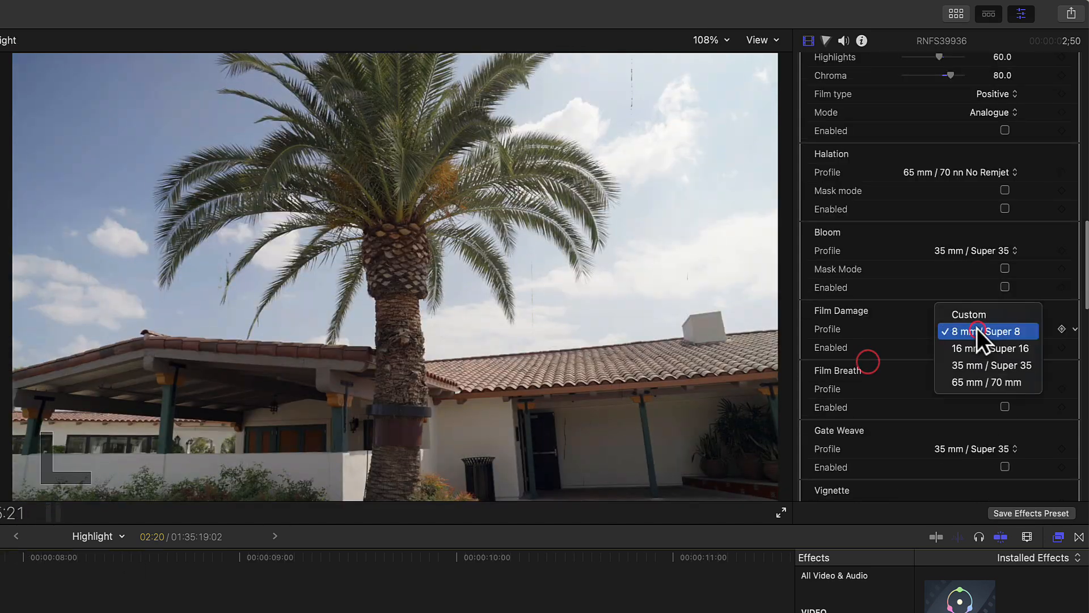
left_click(972, 314)
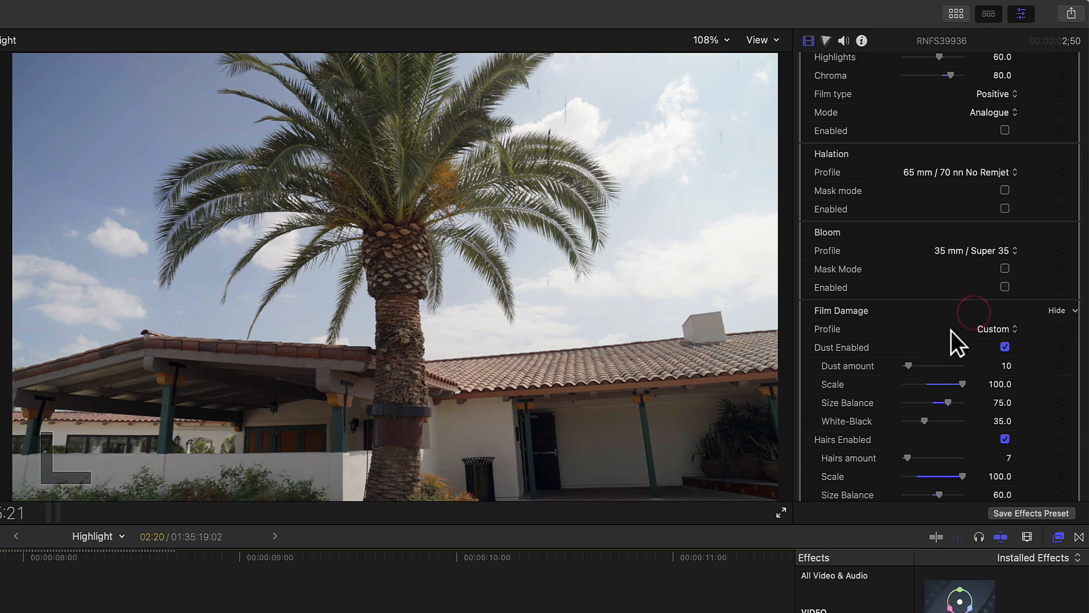
scroll(930, 341, "down", 2)
left_click(925, 311)
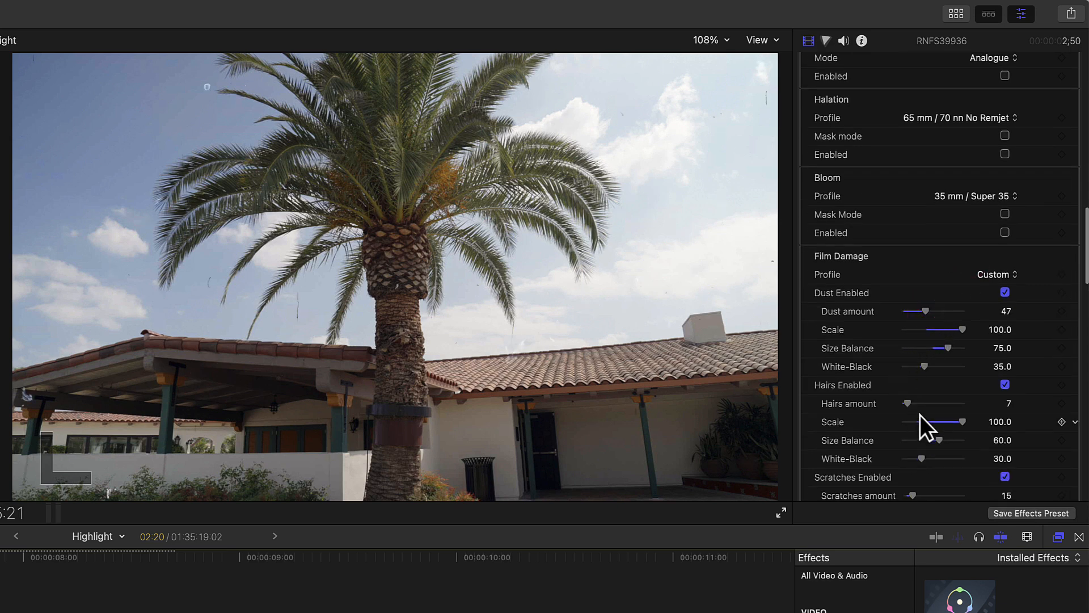
left_click(935, 403)
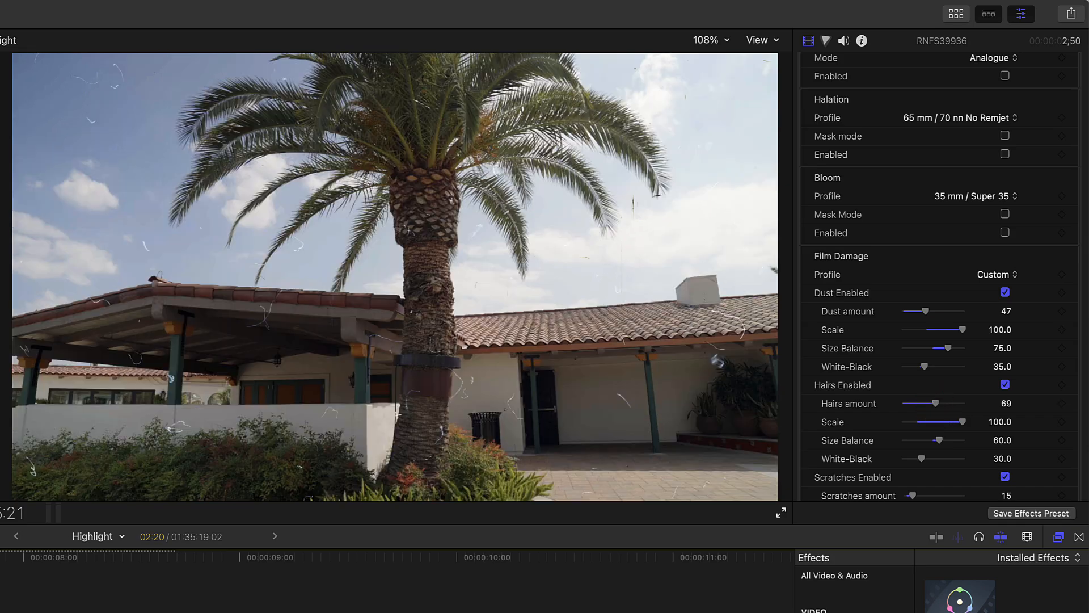
Step: Play the clip to preview the damage, then disable Film Damage
key("space")
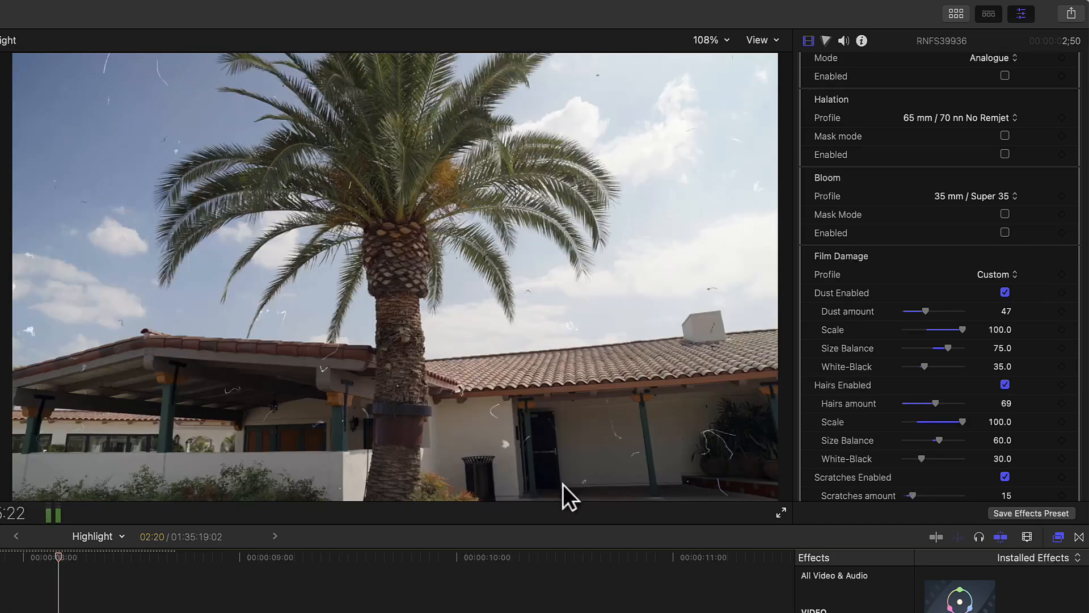
scroll(1003, 427, "down", 5)
left_click(1003, 425)
Step: Enable Vignette and set Exposure to -0.65, Size to 33, Feather to 52 and Aspect ratio to 10
scroll(998, 386, "down", 10)
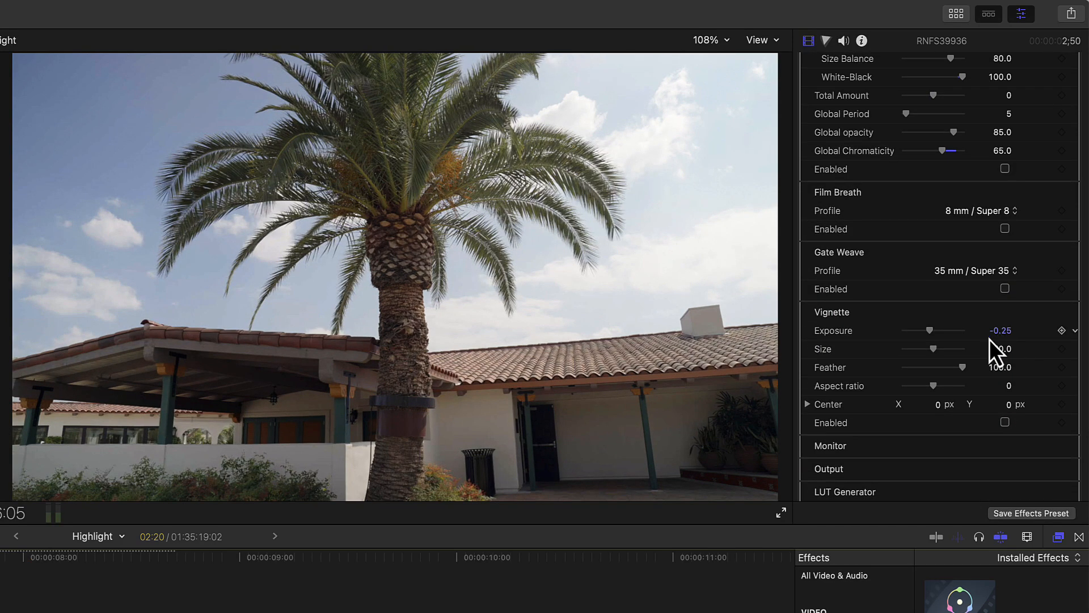
scroll(989, 339, "down", 2)
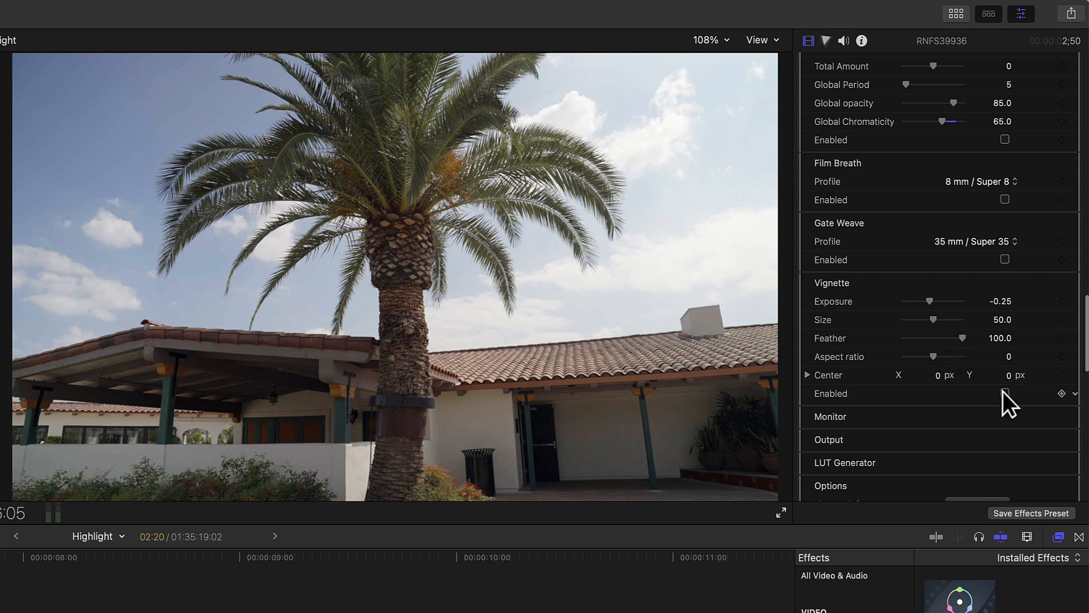
left_click(1005, 393)
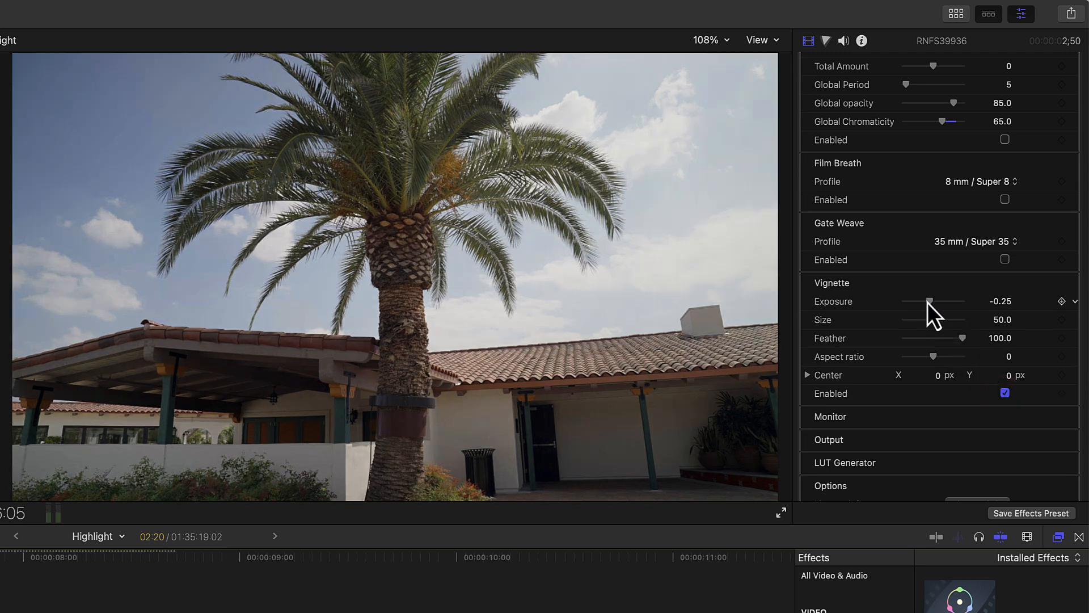
left_click_drag(929, 302, 913, 297)
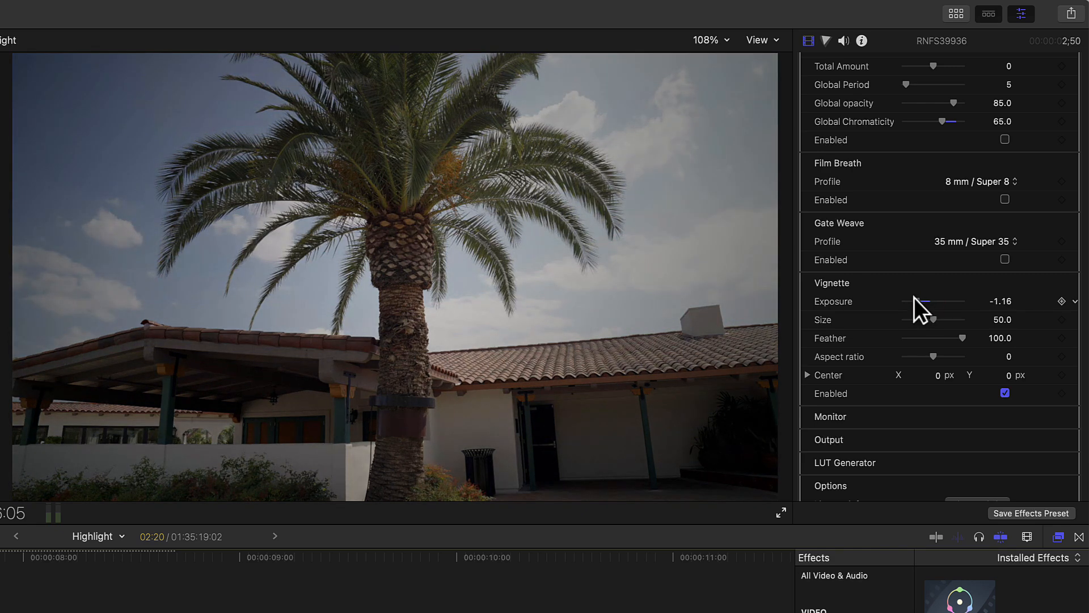
left_click_drag(935, 318, 923, 299)
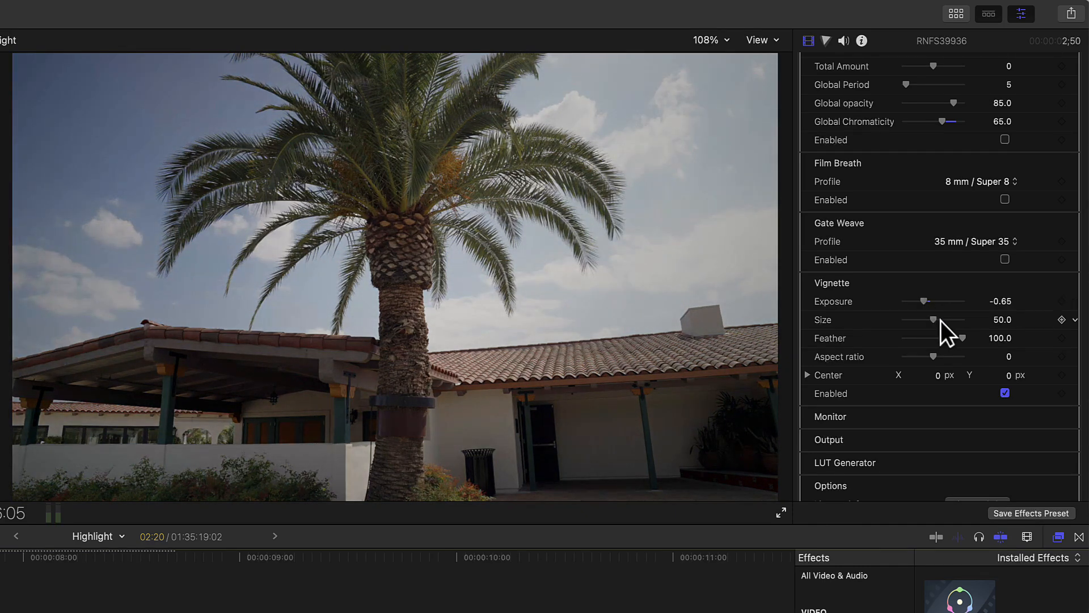
left_click_drag(961, 337, 921, 319)
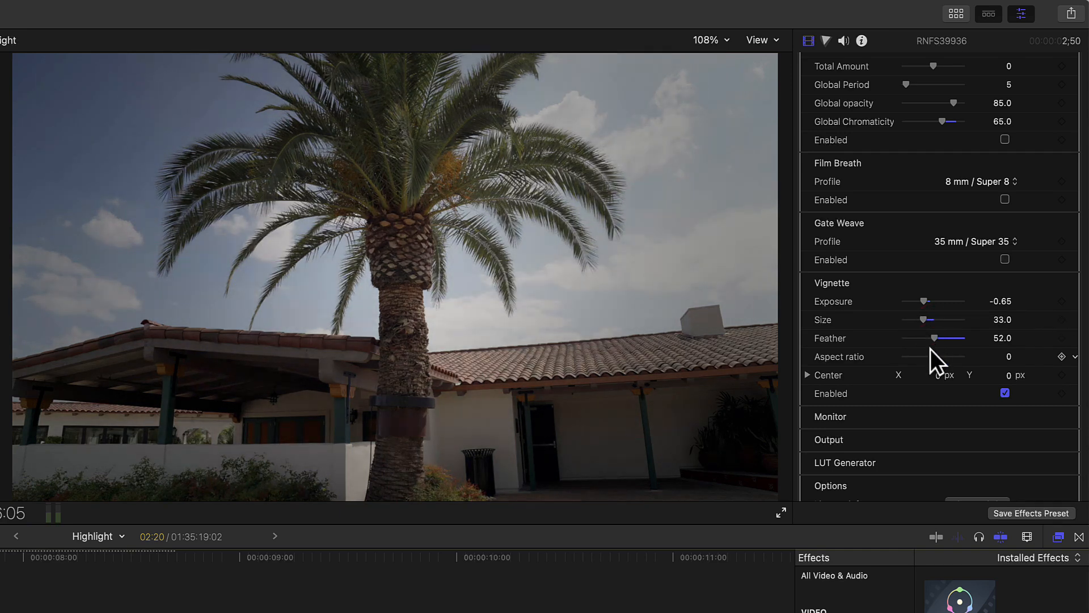
mouse_move(933, 358)
left_mouse_down()
mouse_move(911, 357)
mouse_move(939, 356)
left_mouse_up()
Step: Disable the plugin's Vignette, then search the effects browser for vignette and apply the Vignette effect to the clip
scroll(938, 367, "down", 1)
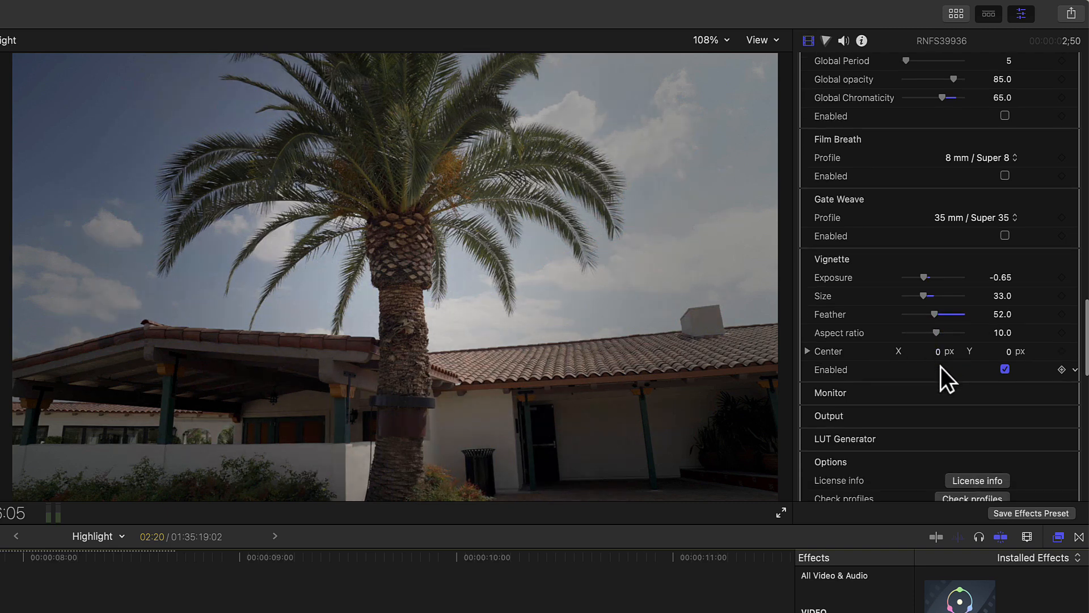
left_click(1006, 370)
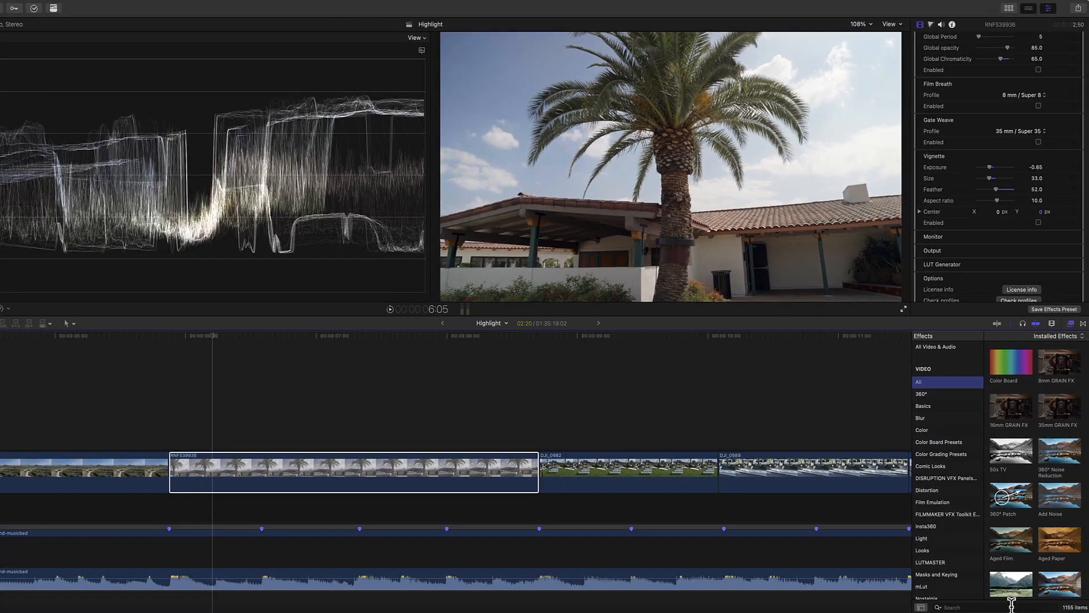
left_click(1011, 606)
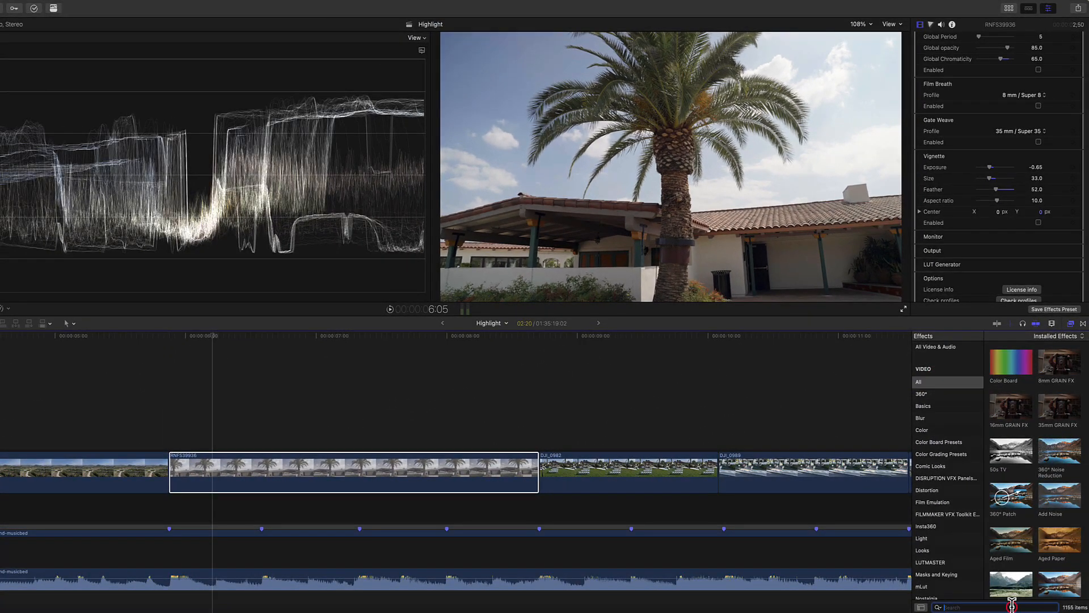
type("vignett")
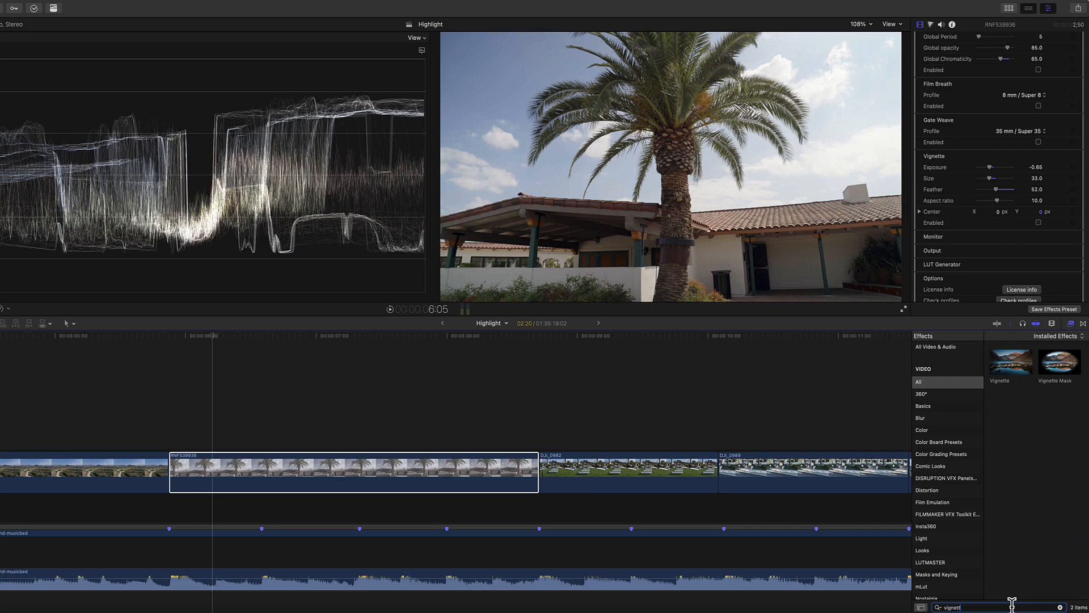
left_click(1016, 369)
left_click_drag(1019, 368, 472, 480)
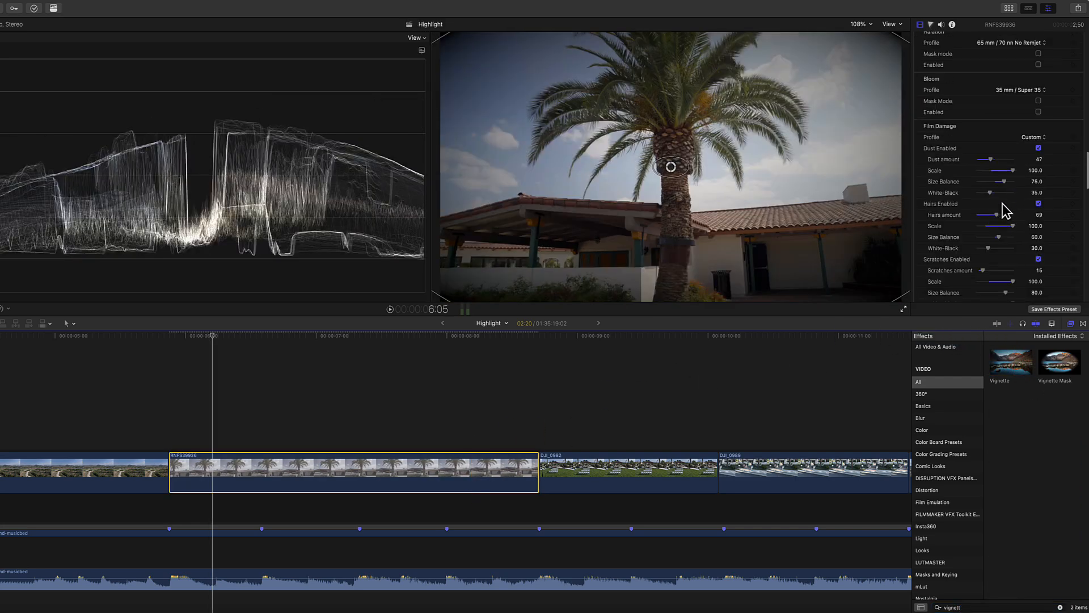
Step: Adjust the Vignette effect to Blur Amount 7.0, Darken 0.61, Size 1.24 and Falloff 0.54
scroll(999, 200, "up", 5)
scroll(999, 197, "down", 10)
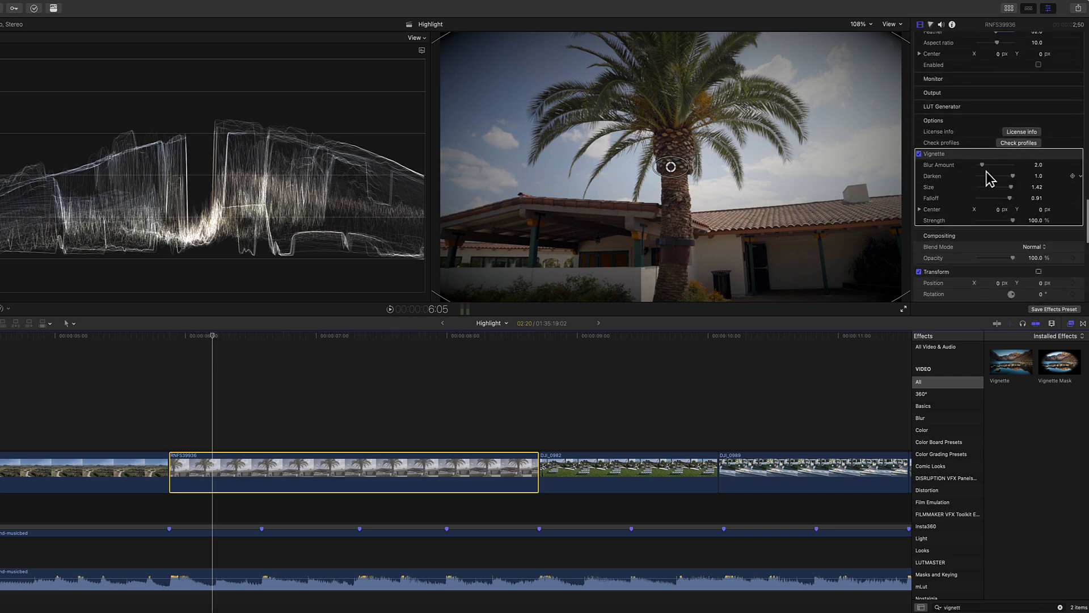
left_click_drag(982, 165, 997, 185)
scroll(1002, 198, "up", 1)
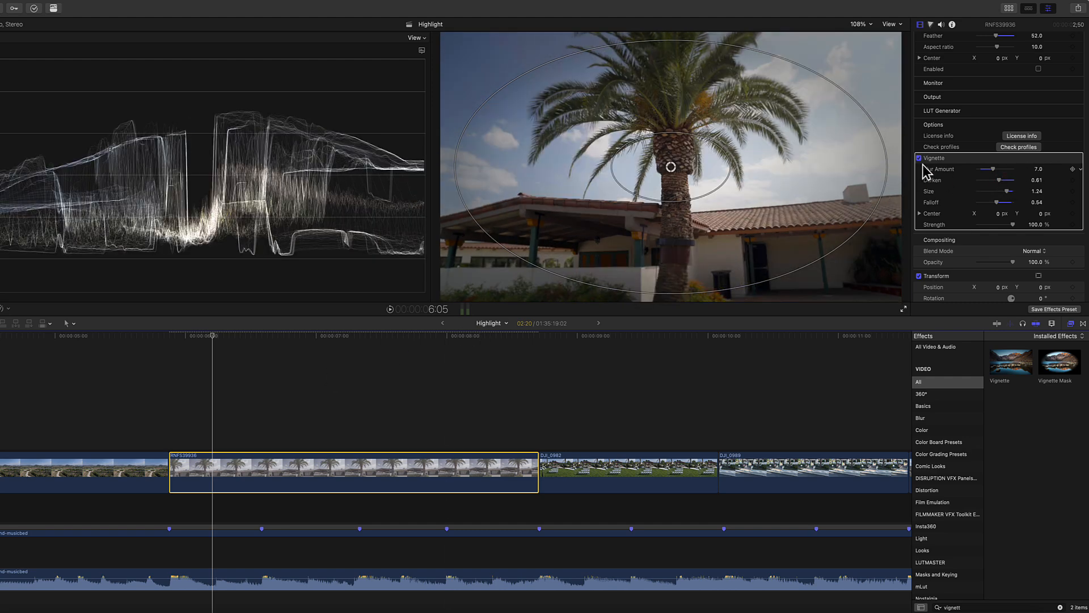
Step: Disable the Vignette effect, then toggle the plugin's Vignette on and off to compare the looks
scroll(944, 206, "up", 5)
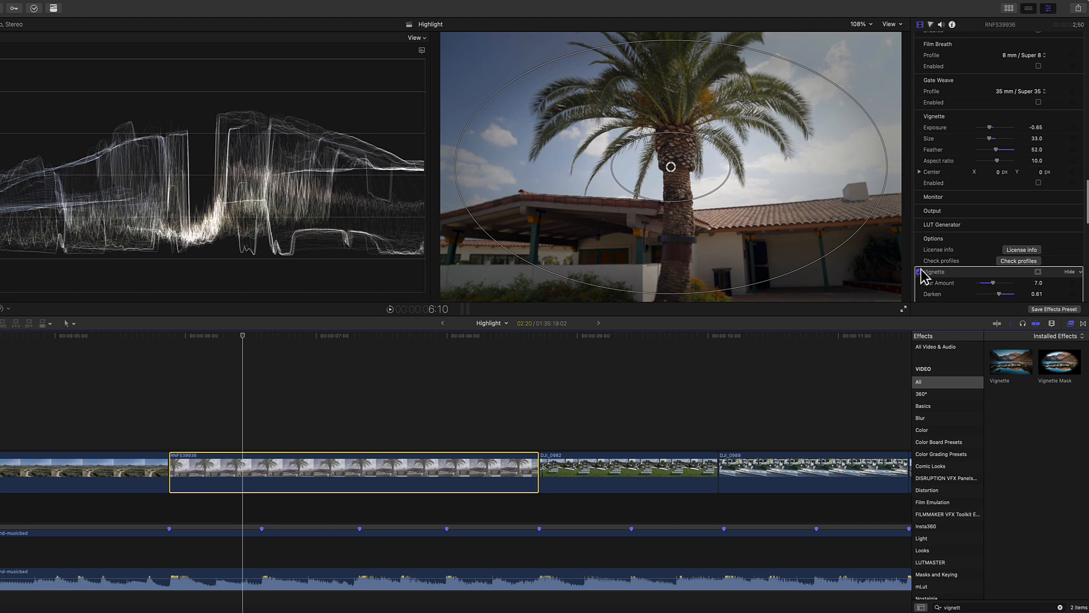
left_click(919, 272)
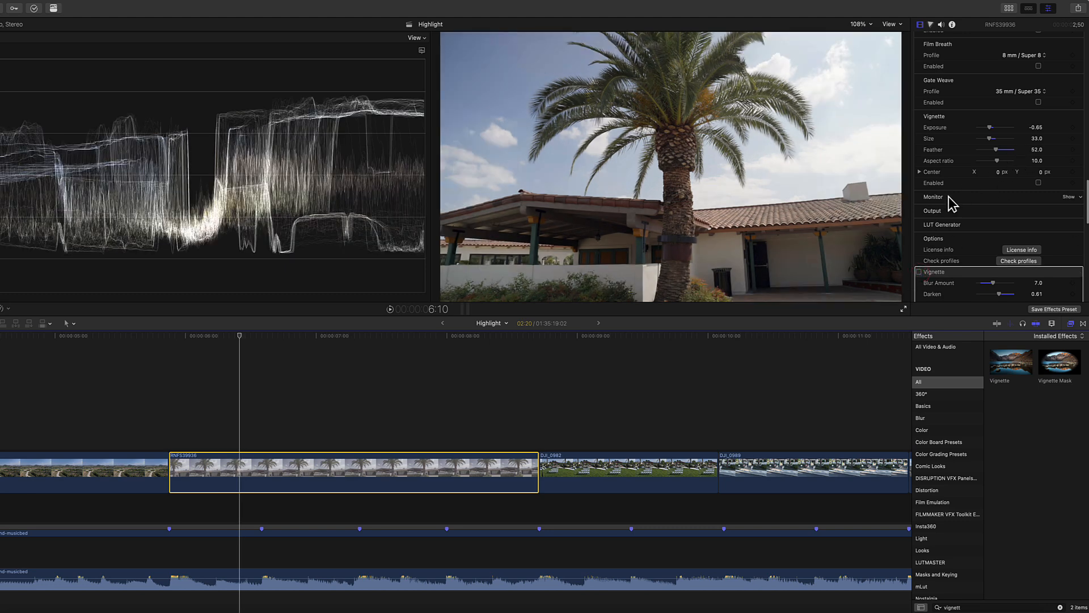
left_click(1038, 183)
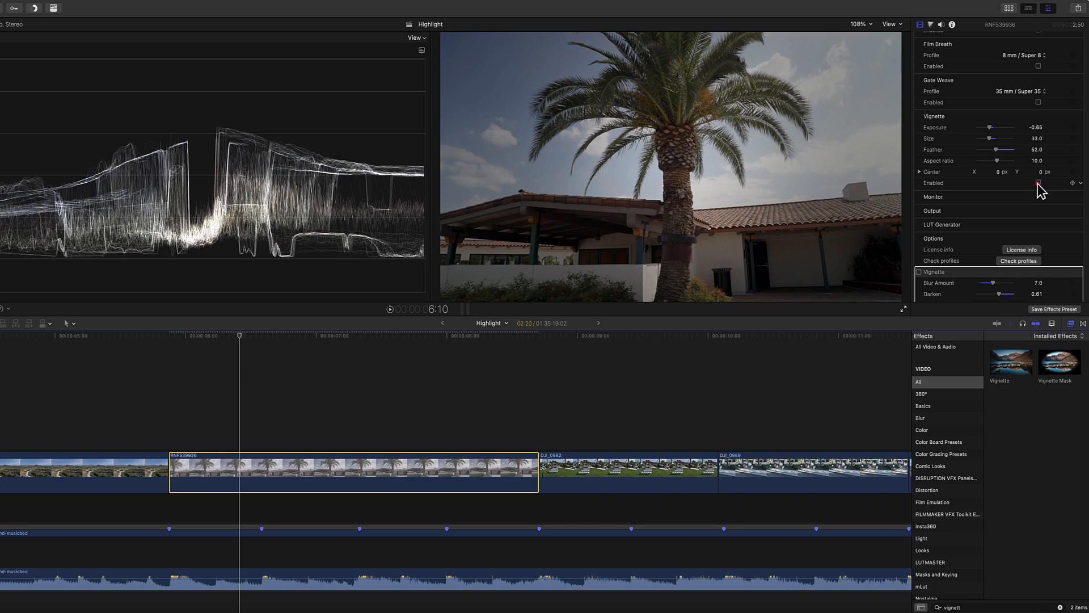
left_click(1038, 182)
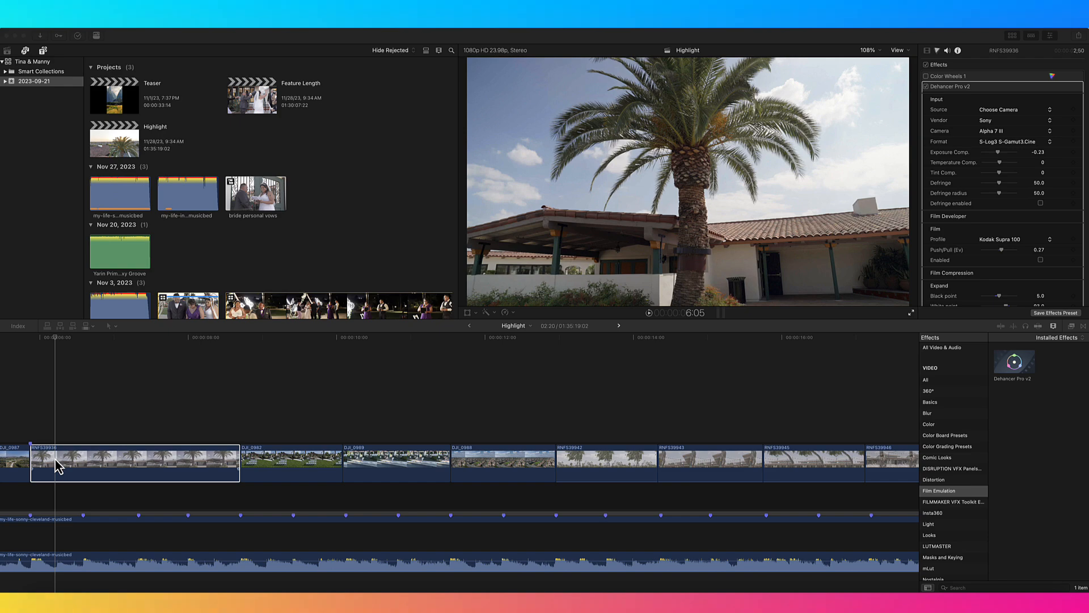
Step: Open the Toast Multicam Clip from the project timeline and select the Cam 1 angle clip
left_click(63, 463)
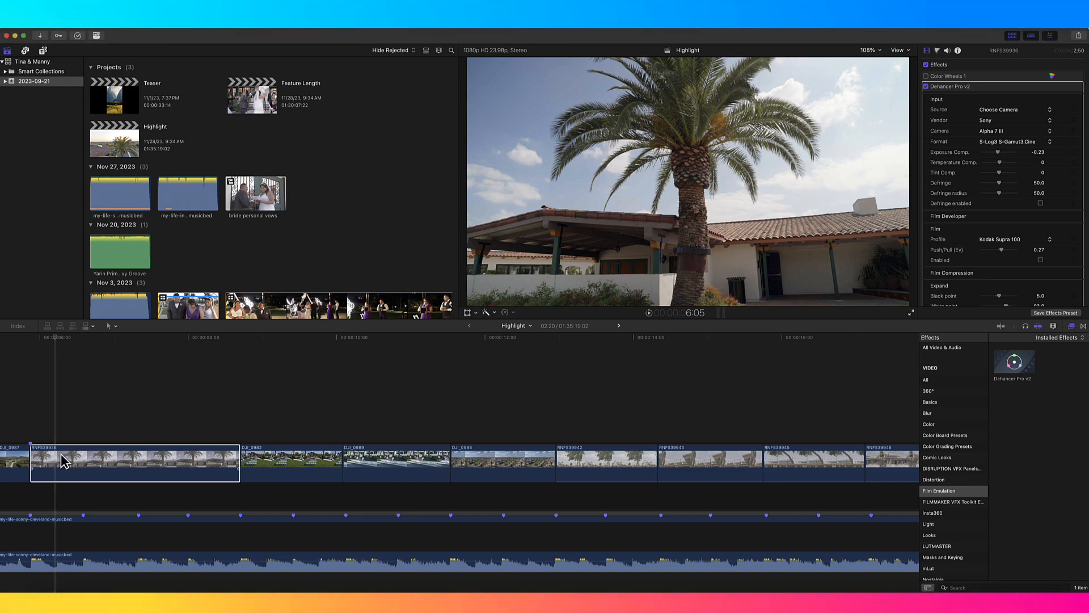
key("shift+z")
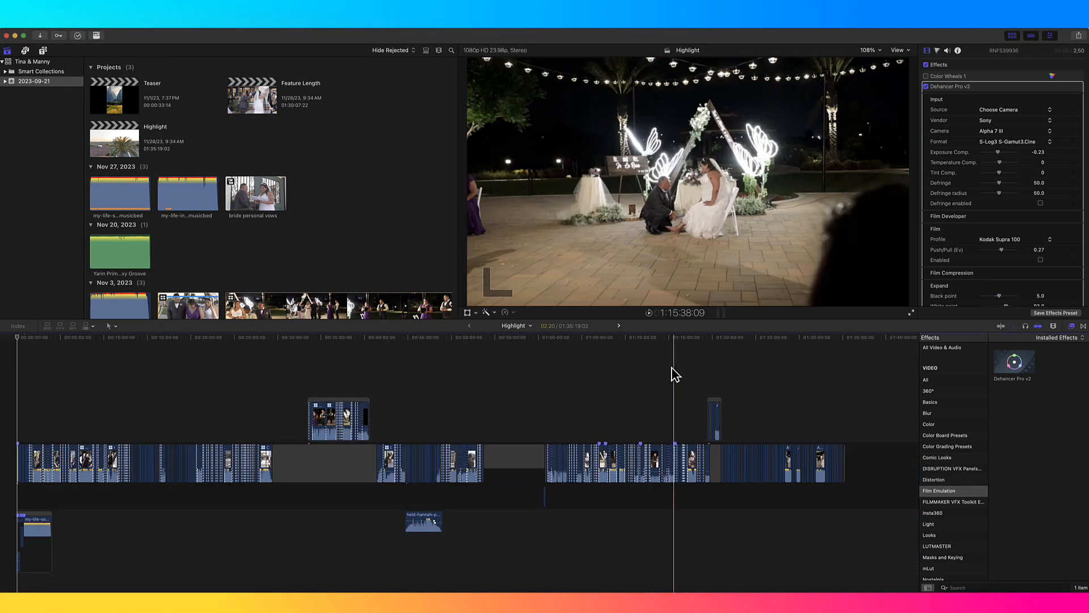
left_click(674, 368)
key("super+equal")
key("super+equal")
key("super+equal")
key("super+equal")
key("super+equal")
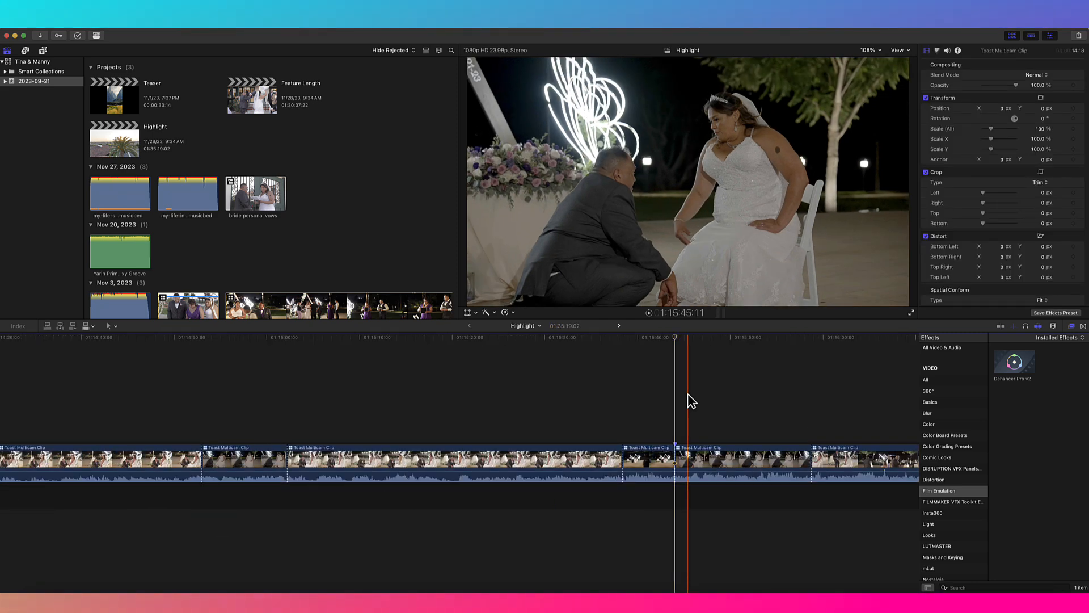
key("super+equal")
double_click(541, 461)
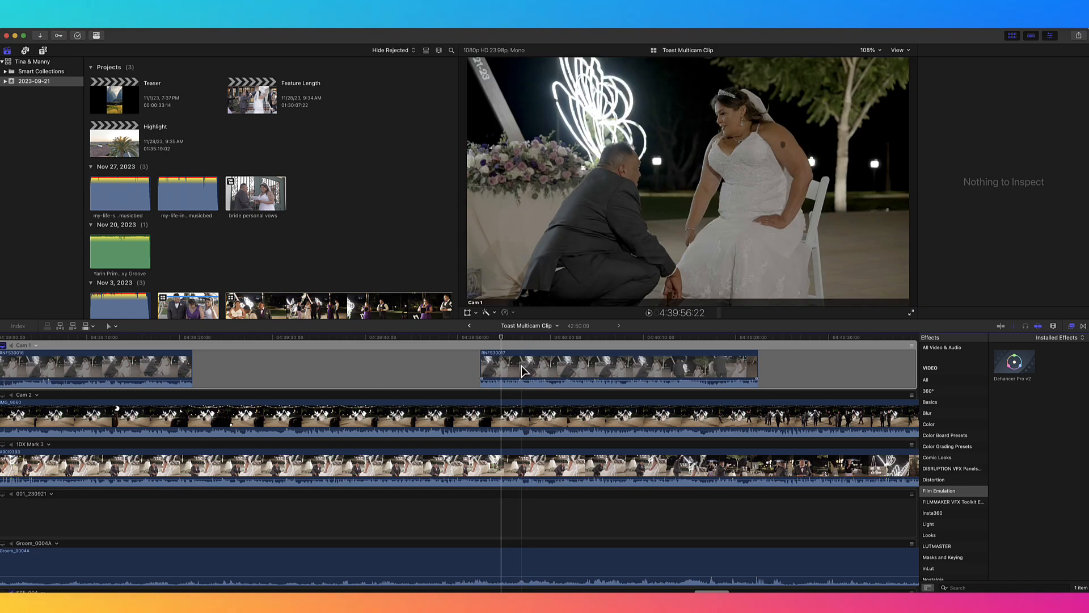
left_click(509, 372)
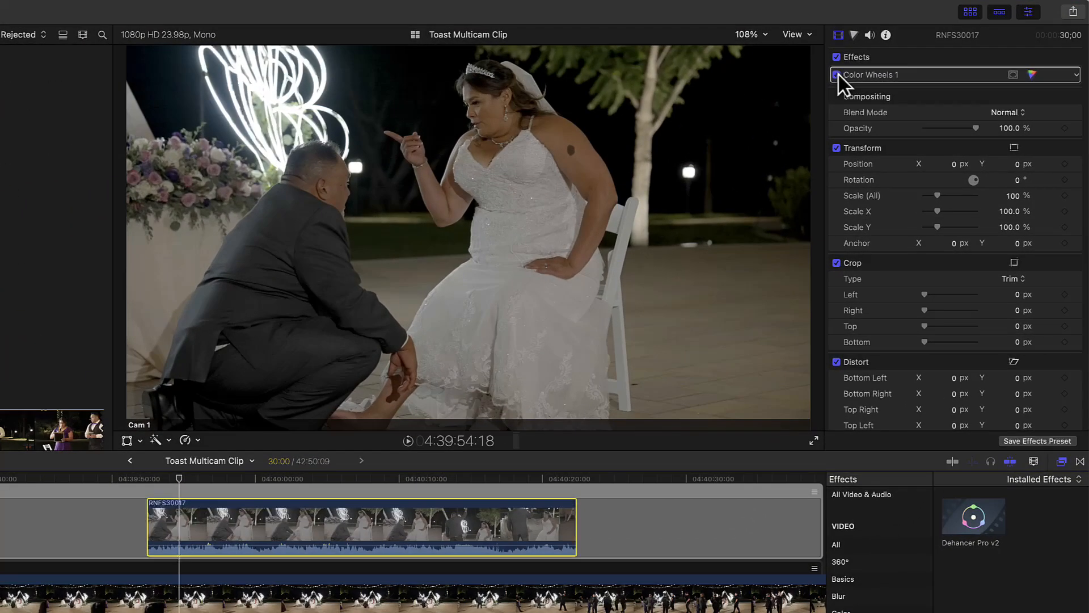
Step: Disable Color Wheels 1 and apply Dehancer Pro v2 to the selected Cam 1 clip
left_click(837, 75)
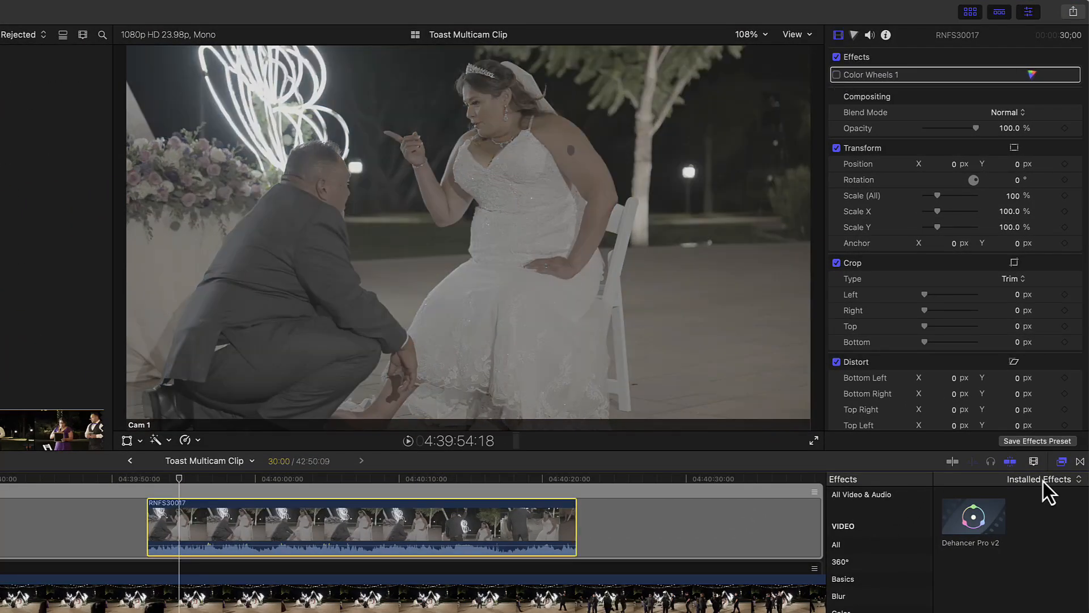
left_click_drag(976, 519, 409, 531)
scroll(1012, 304, "down", 10)
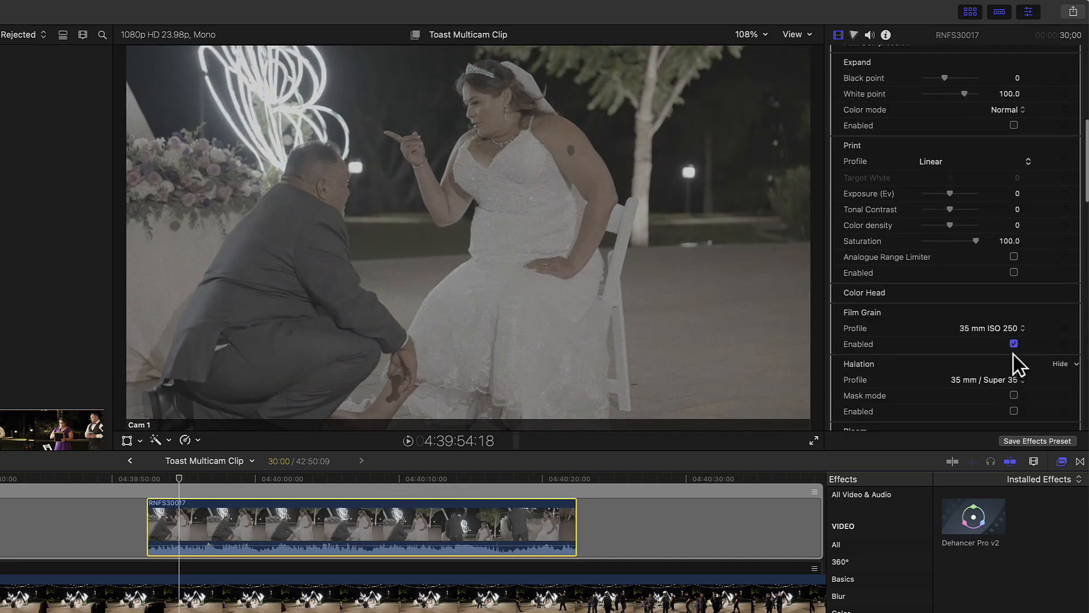
scroll(1015, 355, "down", 5)
scroll(1015, 357, "up", 12)
Step: Set the input Source to Choose Camera, Vendor to Sony, Camera to Alpha 7 III and Format to S-Log3 S-Gamut3.Cine
left_click(973, 118)
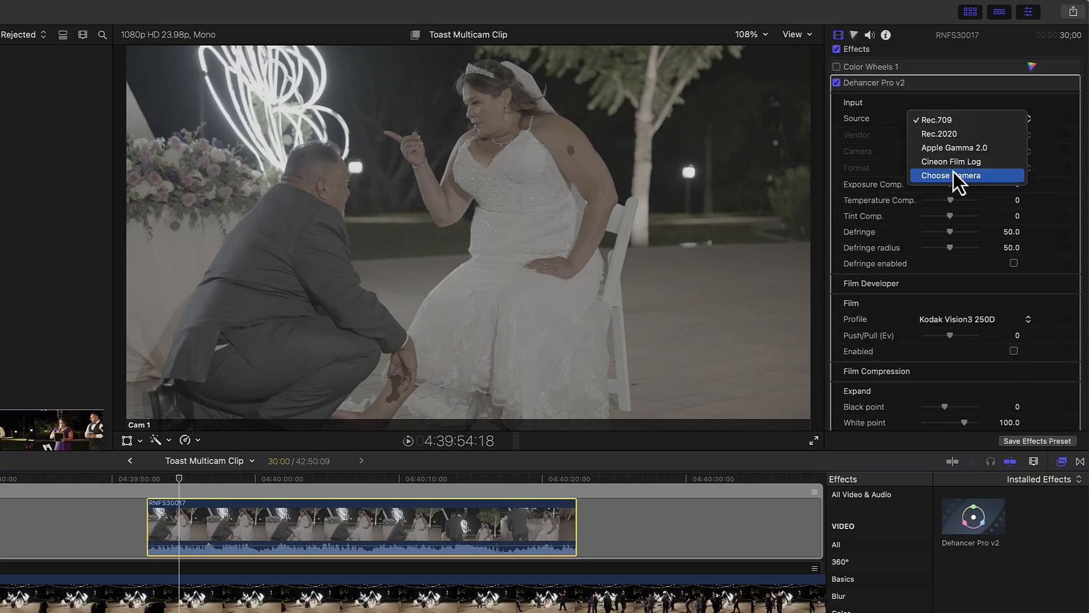
left_click(953, 174)
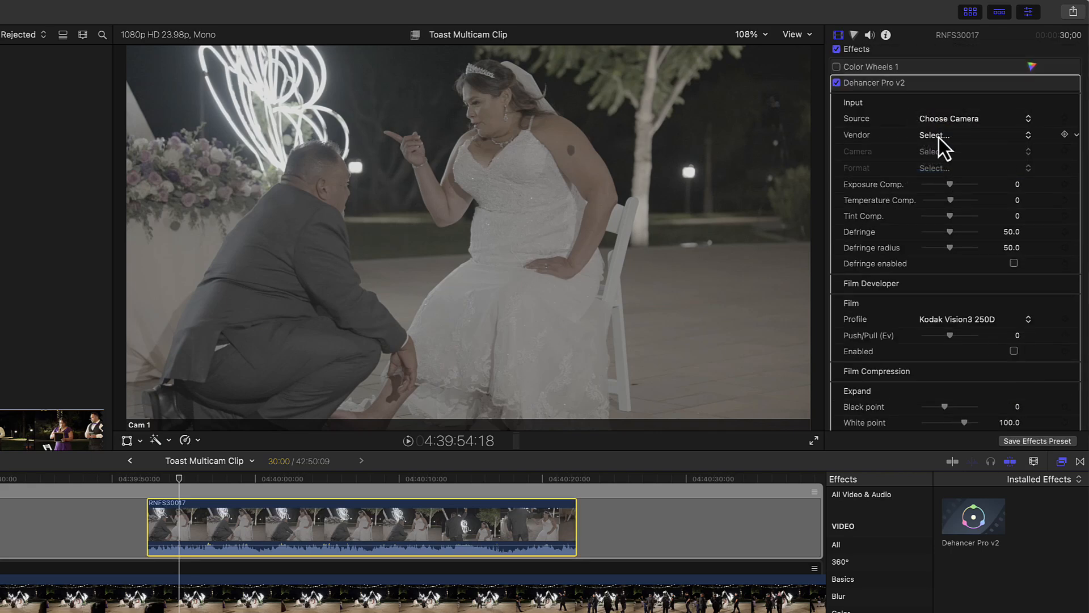
left_click(938, 136)
left_click(965, 283)
left_click(951, 151)
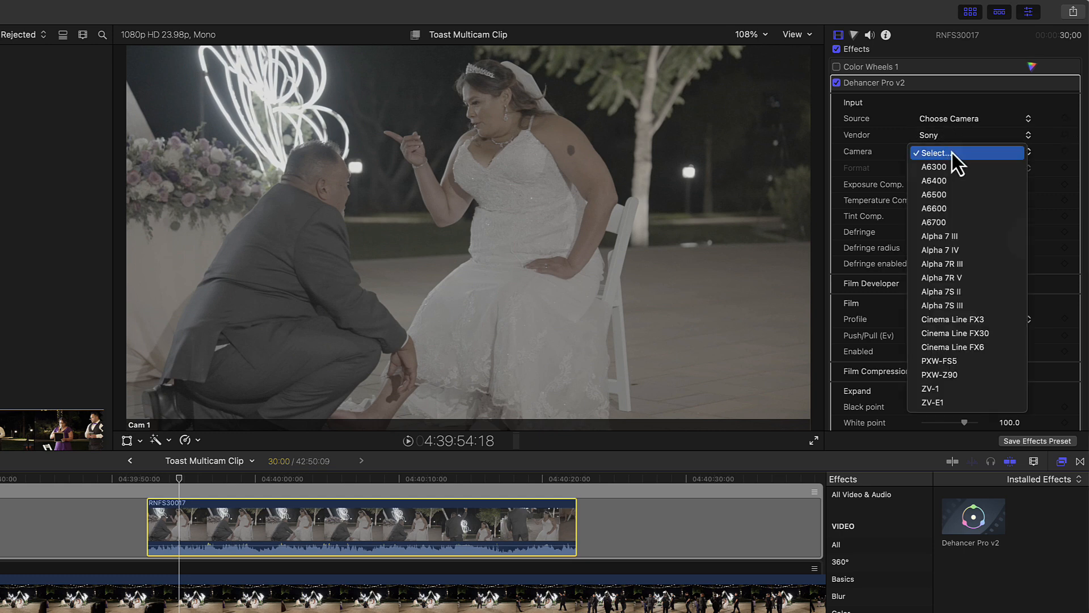
left_click(965, 235)
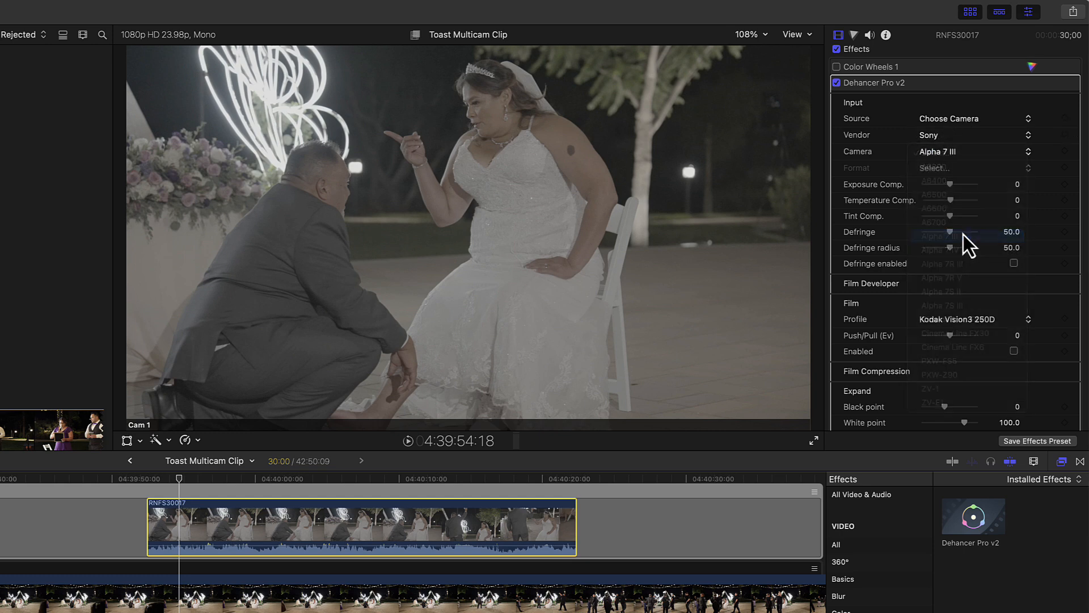
left_click(952, 170)
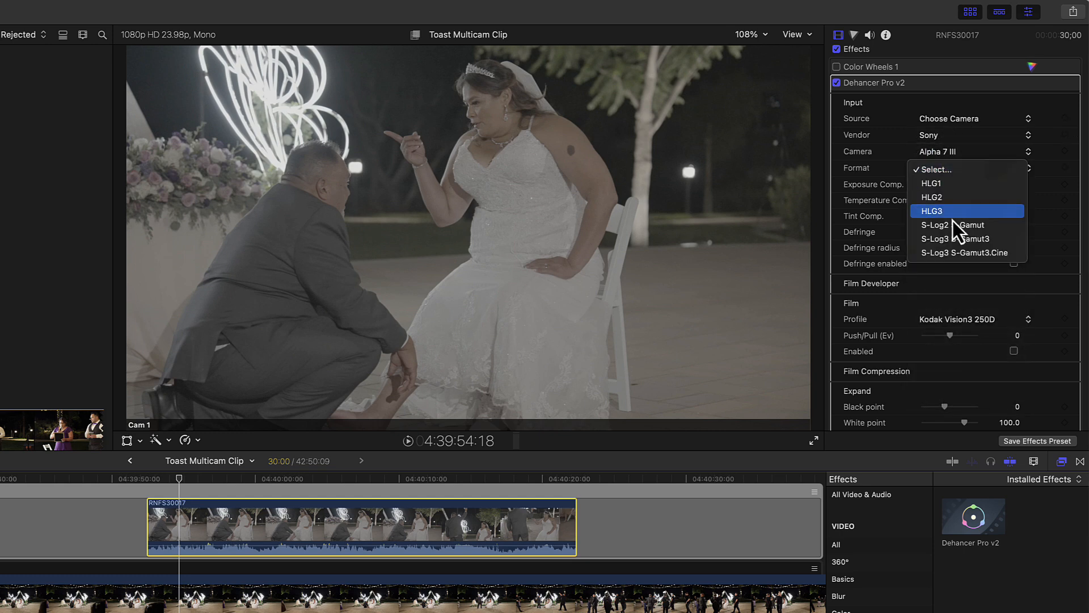
left_click(952, 253)
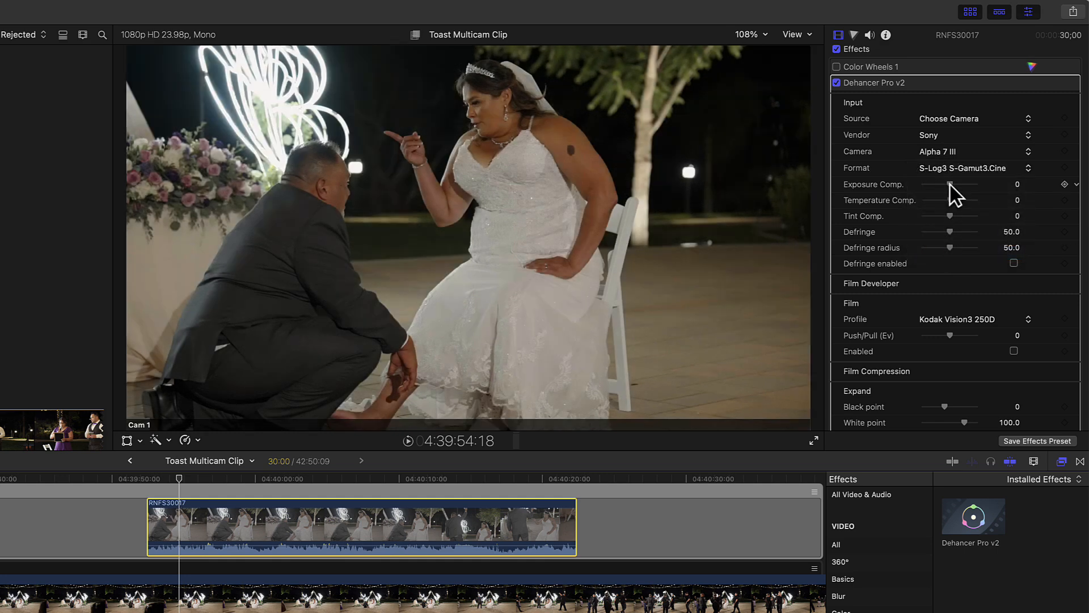
Step: Enable Halation and set its profile to 65 mm / 70 nn No Remjet
scroll(959, 234, "down", 5)
scroll(959, 234, "down", 8)
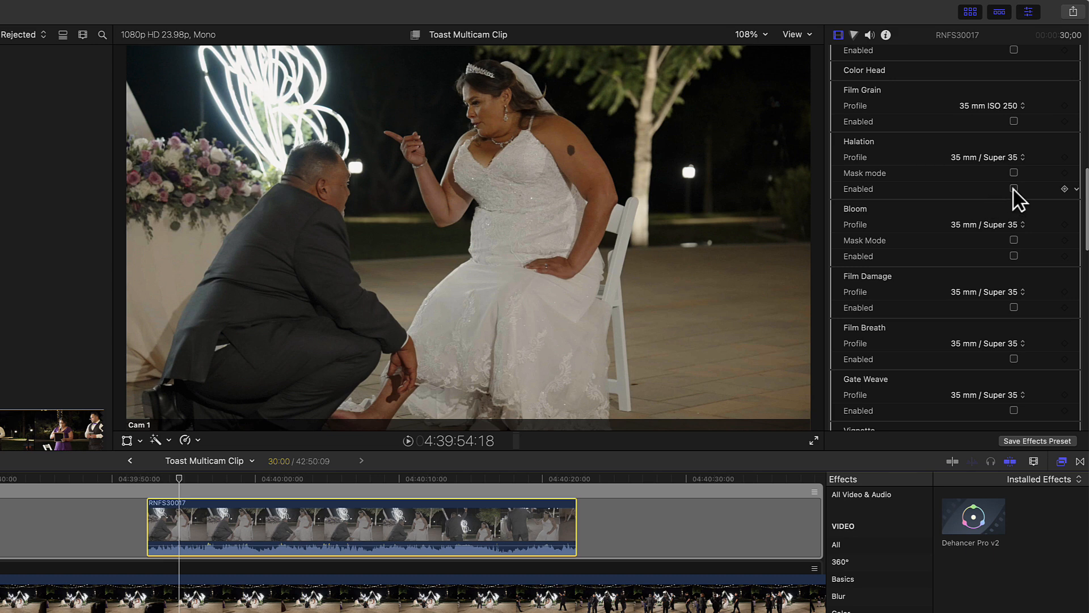
left_click(996, 158)
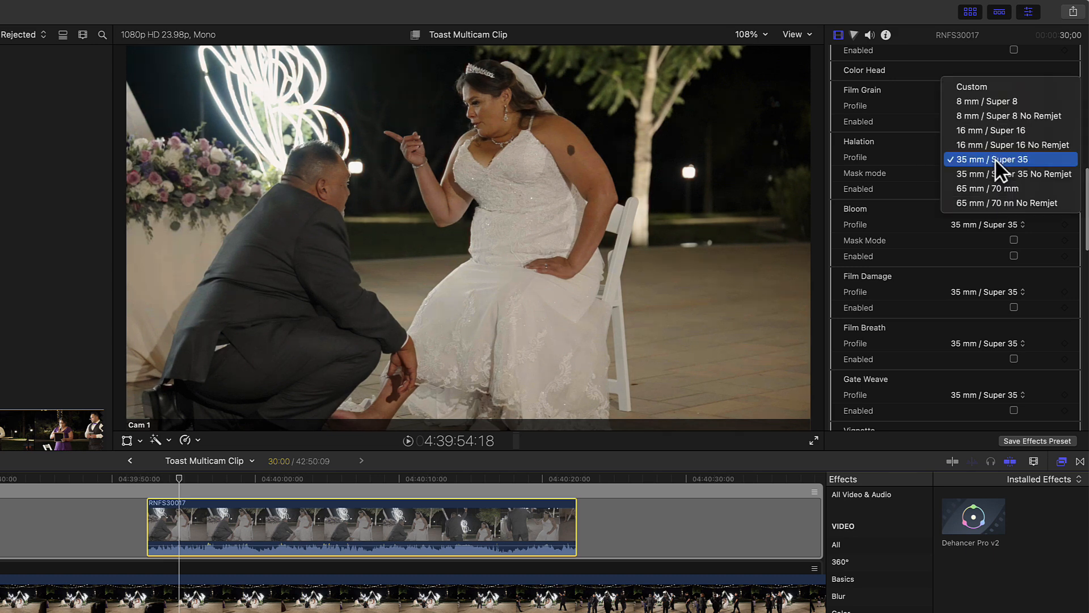
left_click(992, 101)
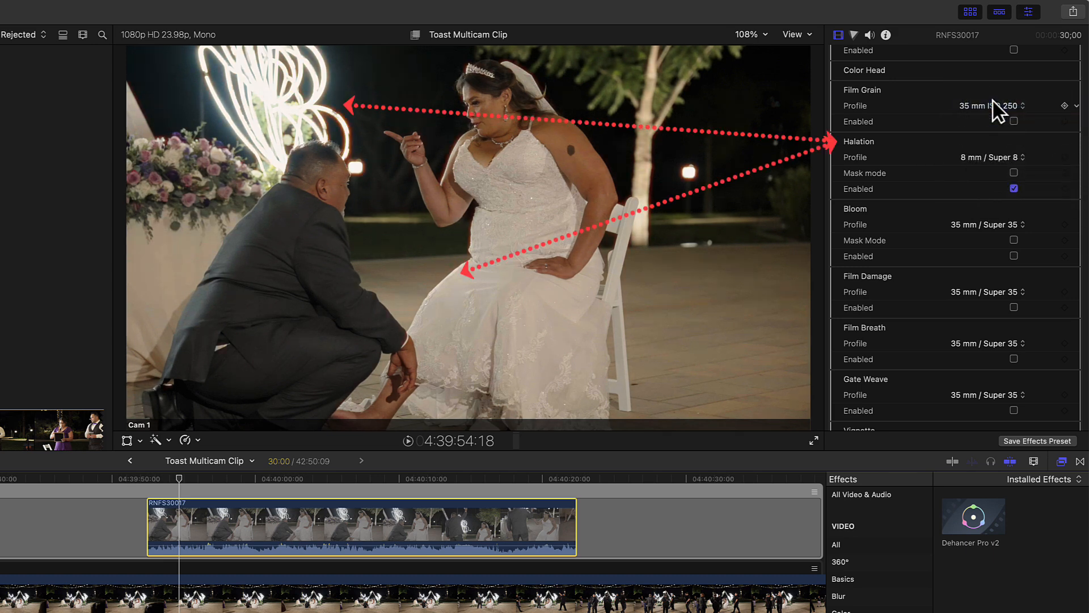
left_click(998, 157)
left_click(999, 257)
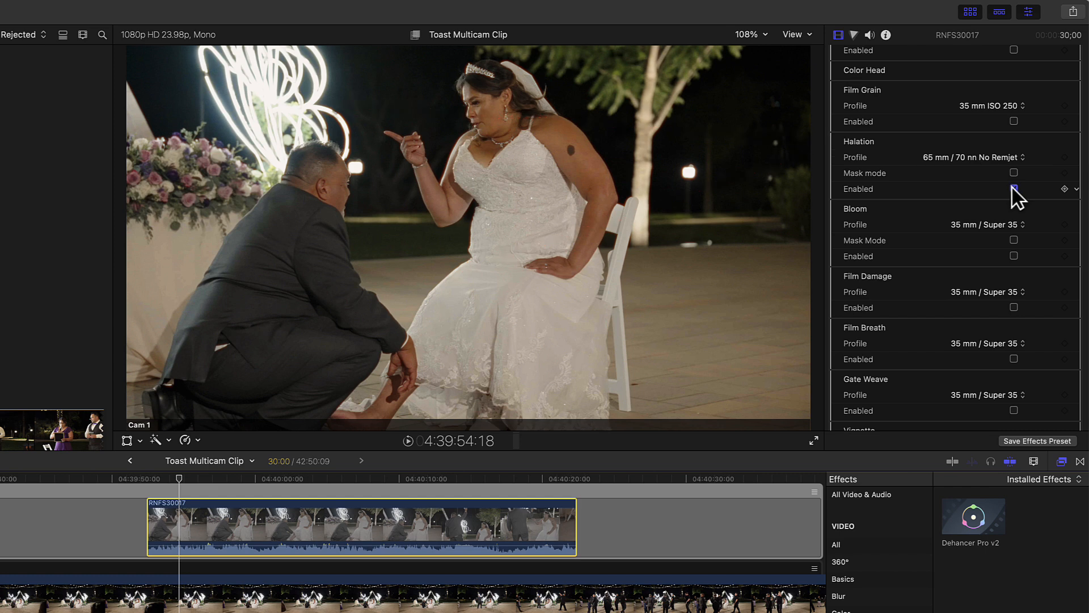
Step: Enable Bloom and set its profile to 65 mm / 70 mm
left_click(1014, 256)
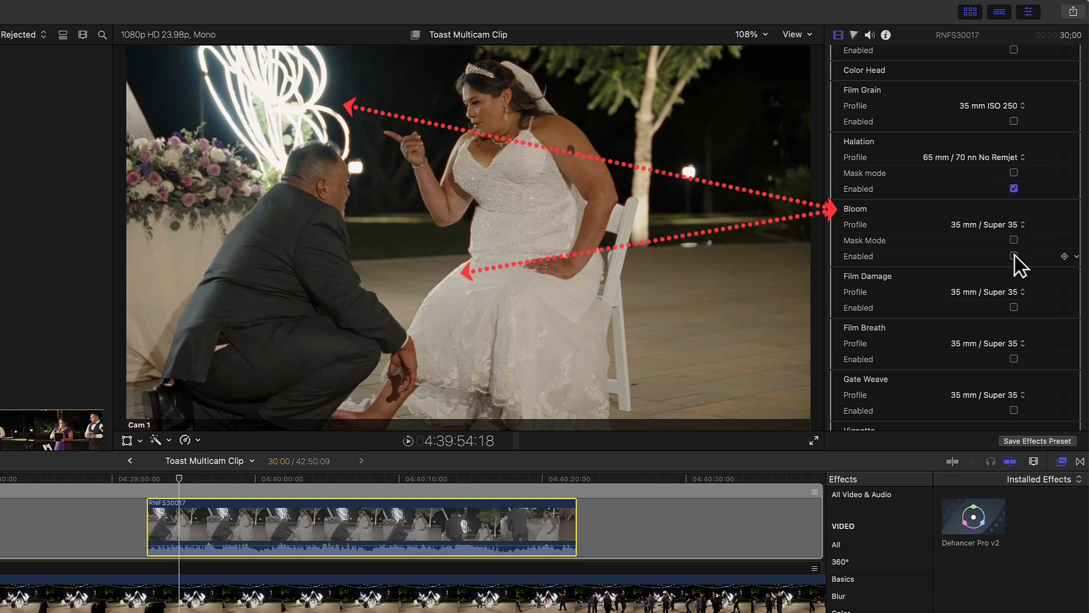
left_click(1006, 226)
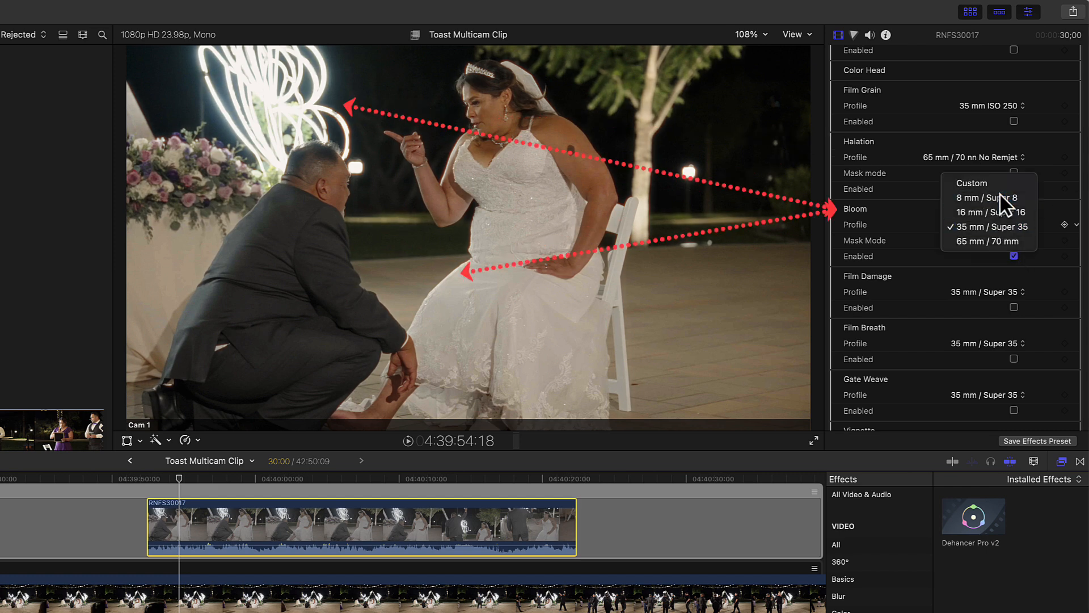
left_click(999, 194)
left_click(999, 227)
left_click(1001, 264)
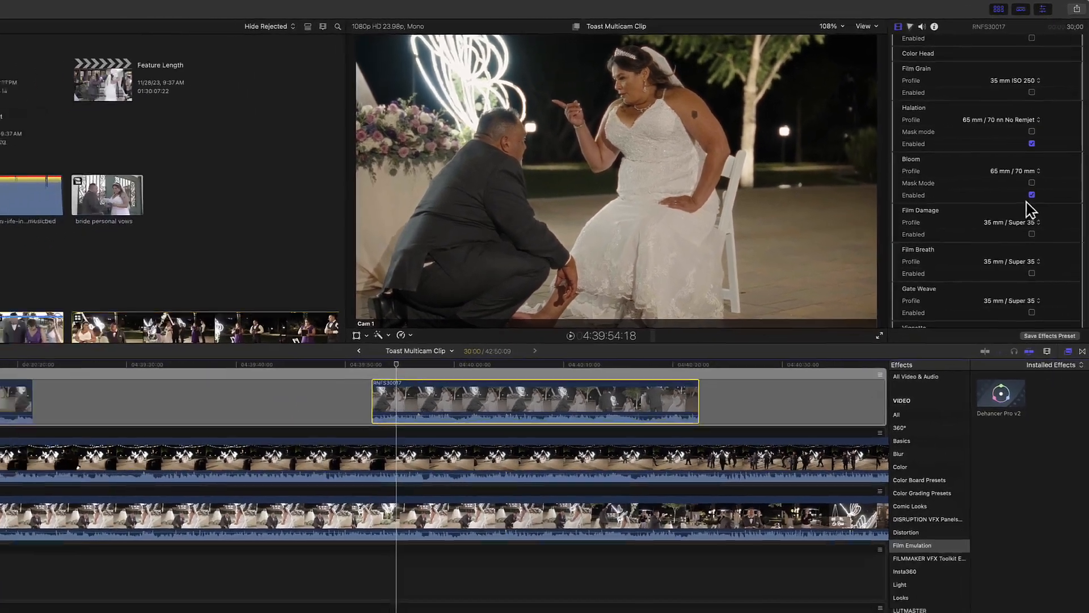
Step: Enable the plugin's Vignette module
scroll(1009, 259, "down", 2)
scroll(1032, 186, "down", 3)
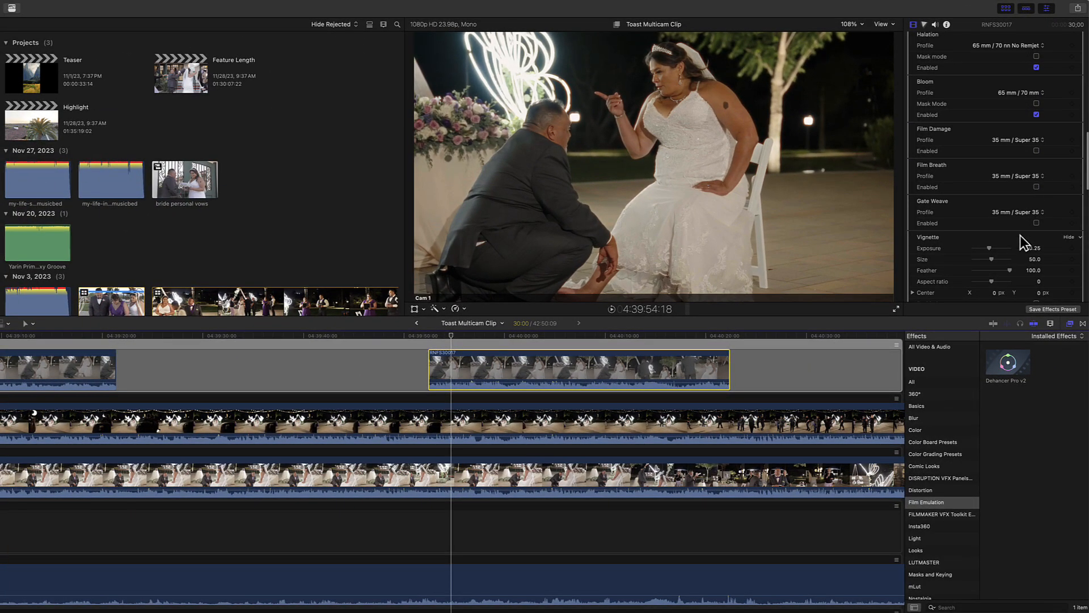
scroll(1033, 264, "down", 3)
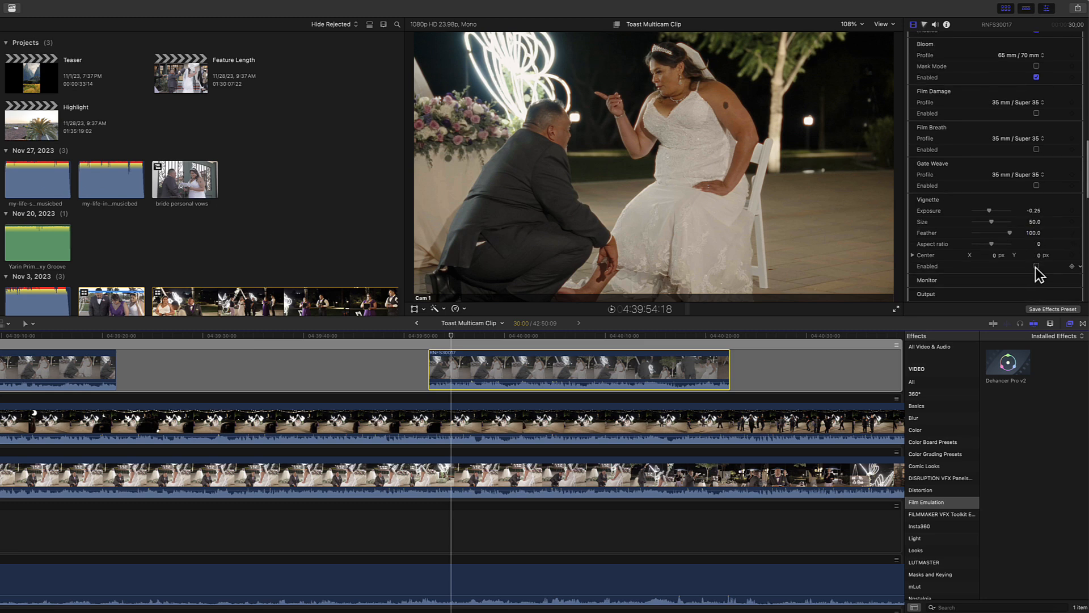
left_click(1036, 266)
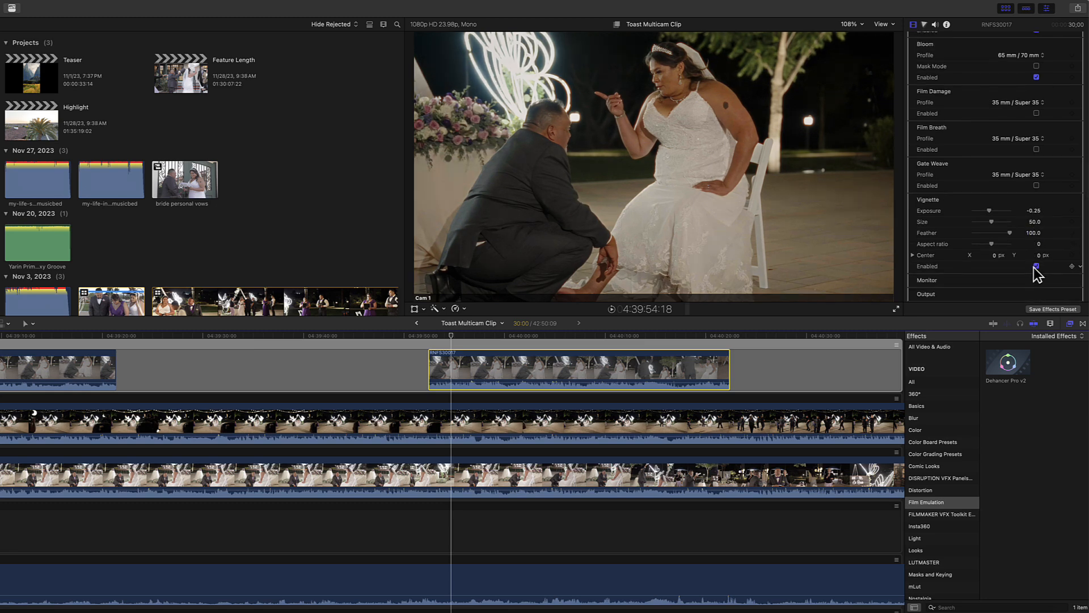